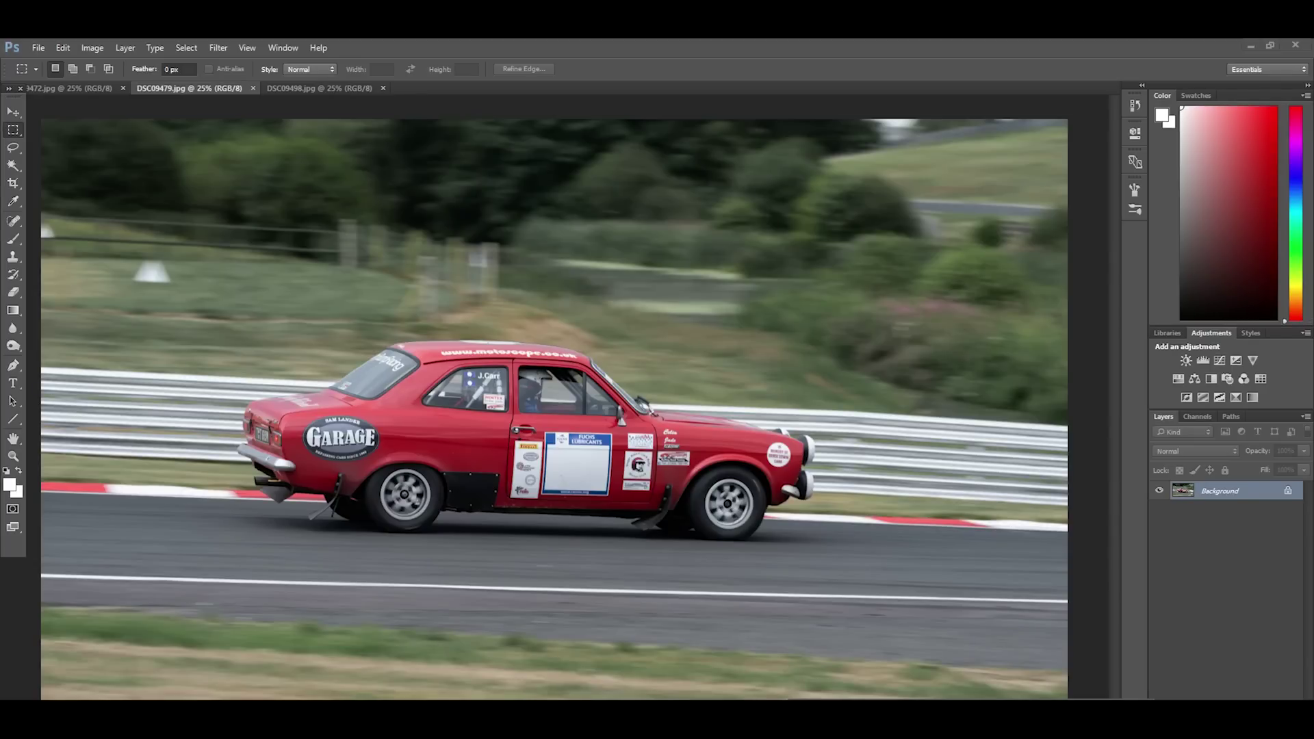
Examine the red car in DSC09498.jpg at 100% zoom, and then fit the whole photo on screen.
left_click(330, 89)
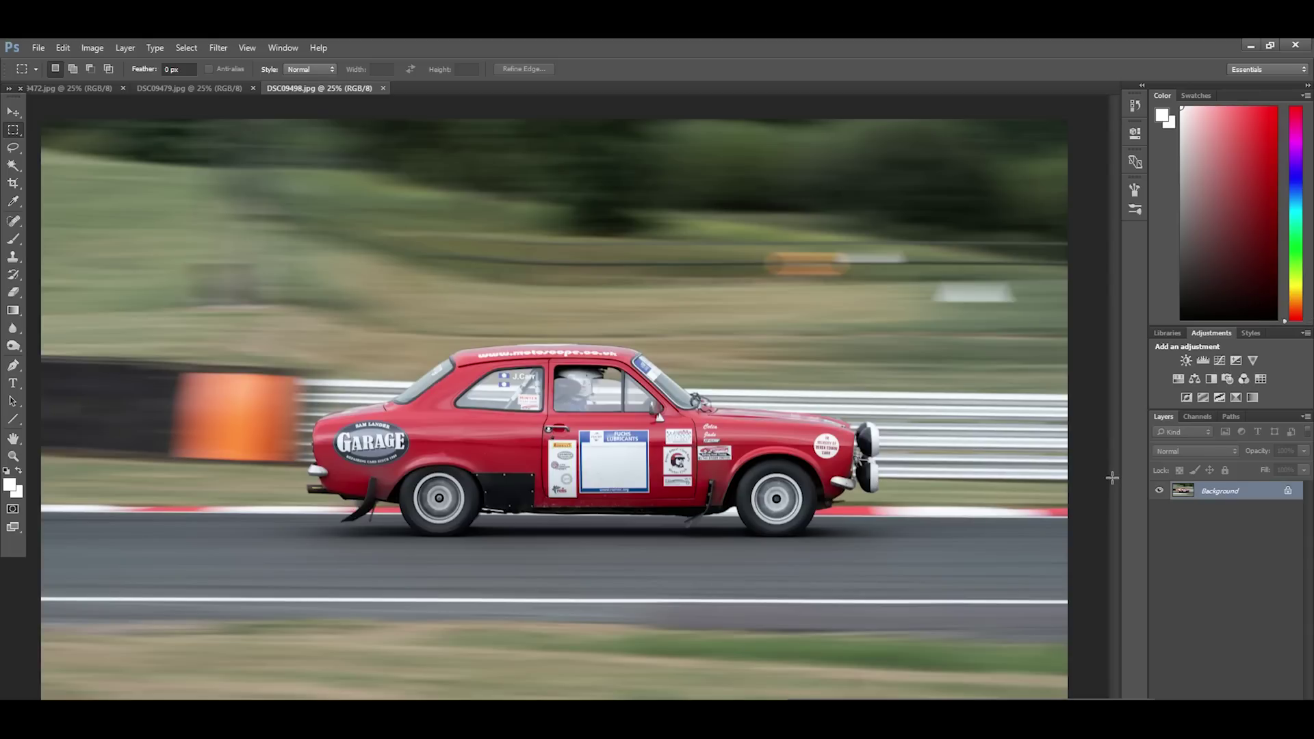
key("z")
scroll(606, 392, "up", 1)
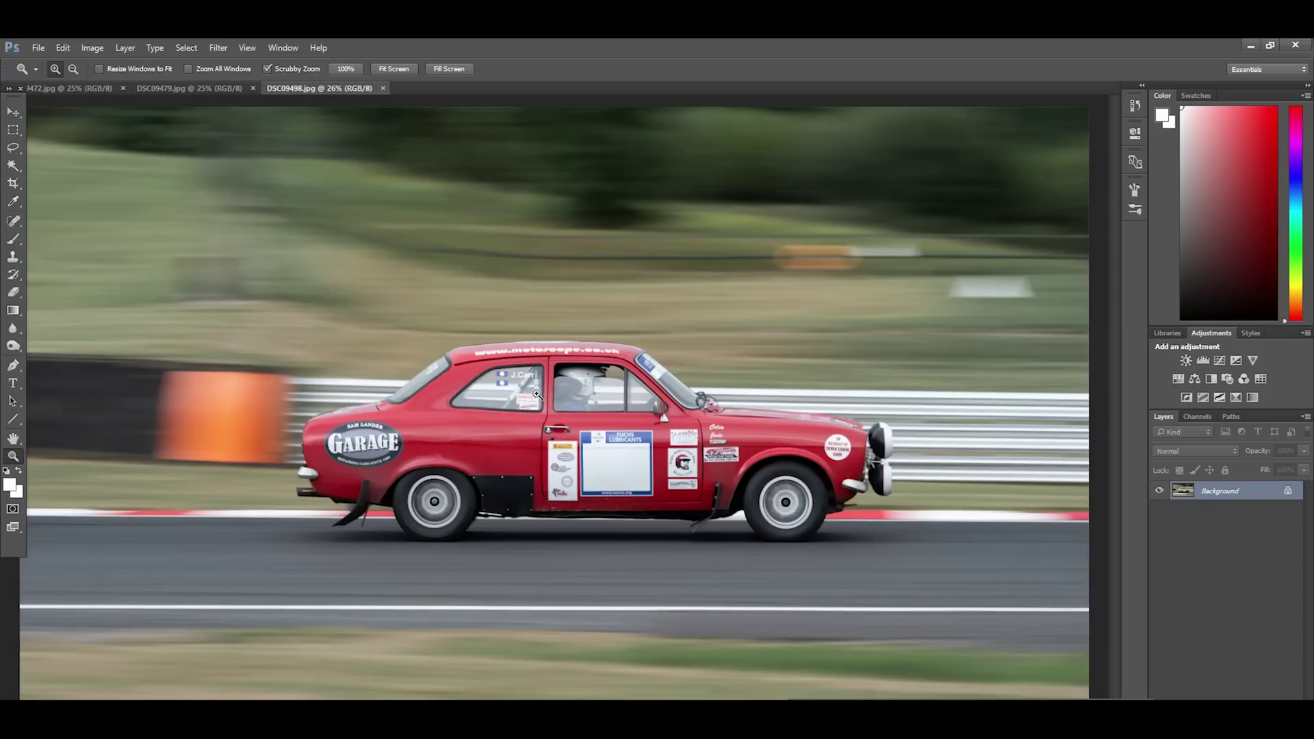
right_click(563, 359)
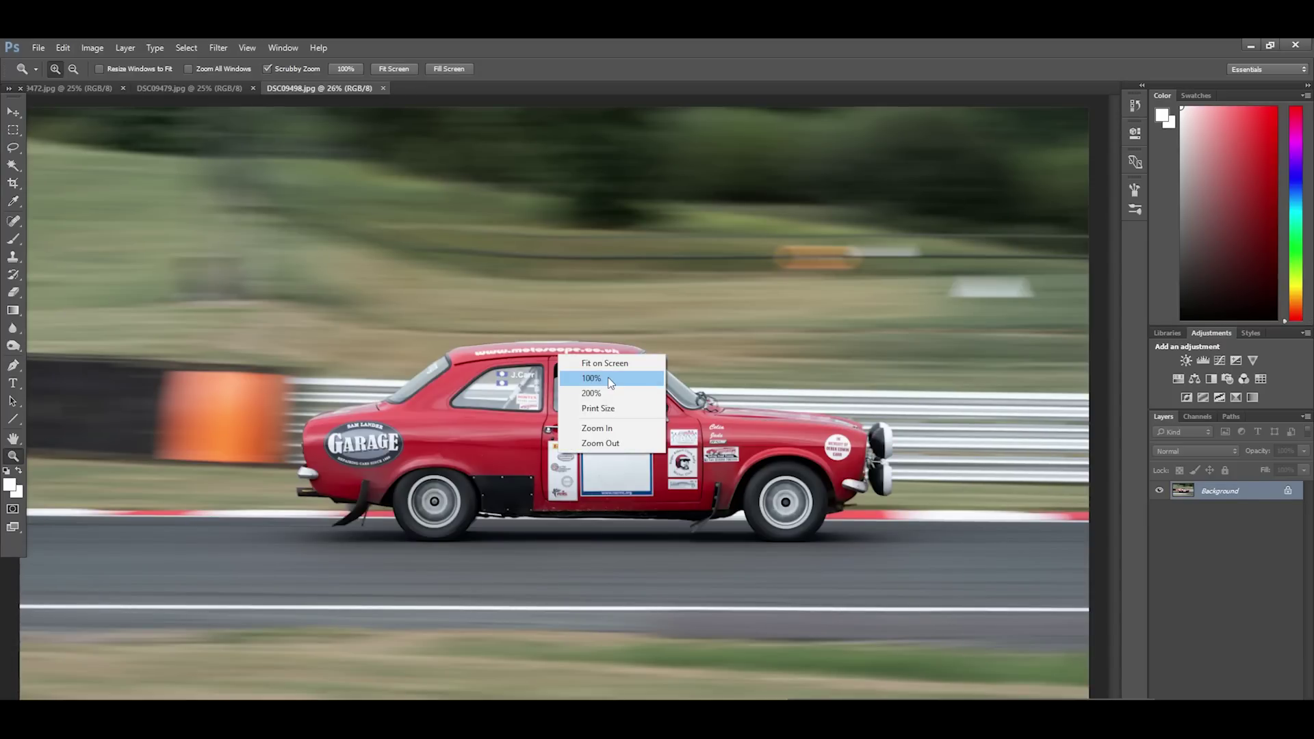
left_click(608, 378)
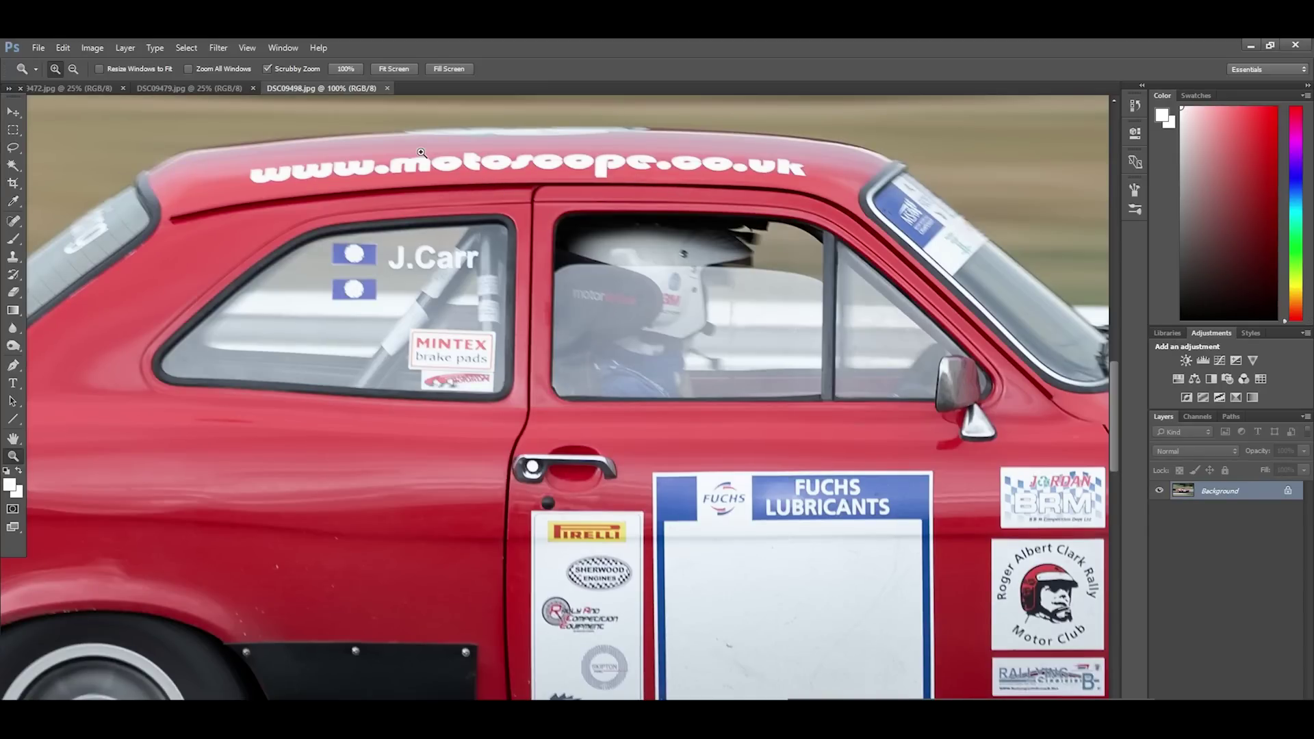
right_click(467, 198)
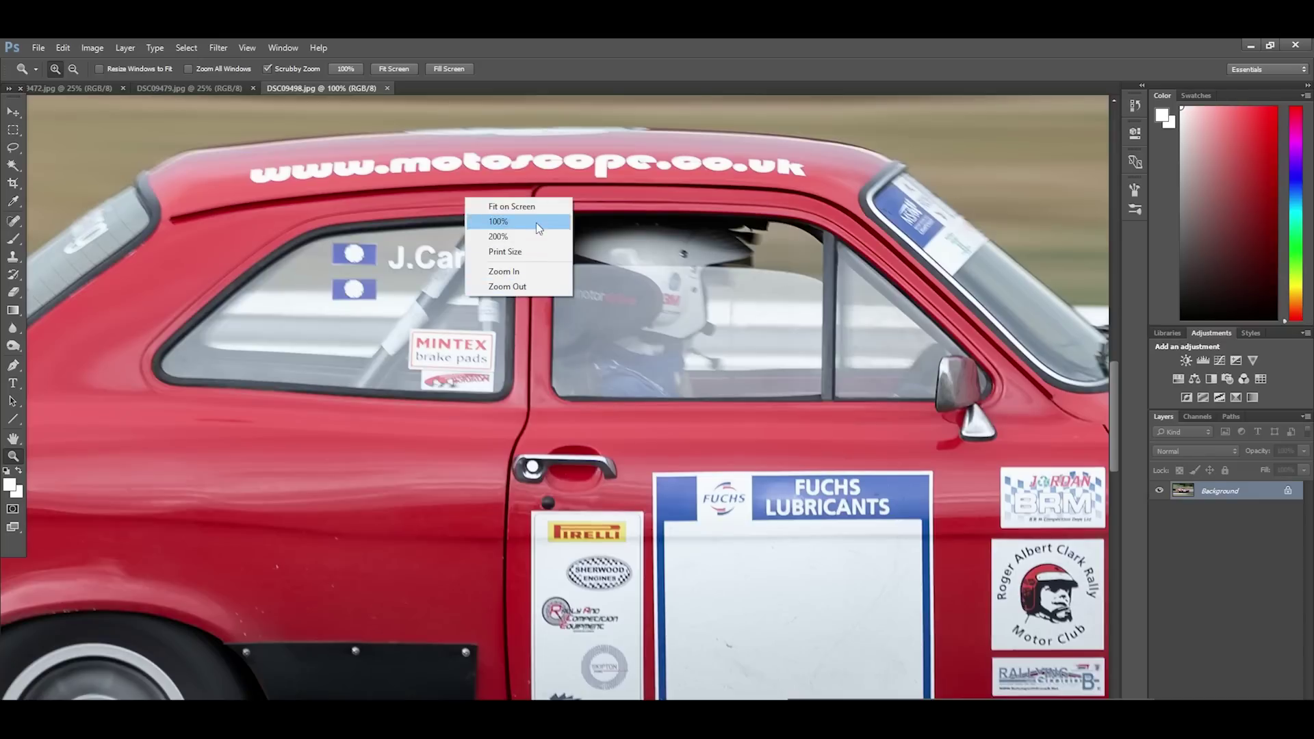
left_click(511, 206)
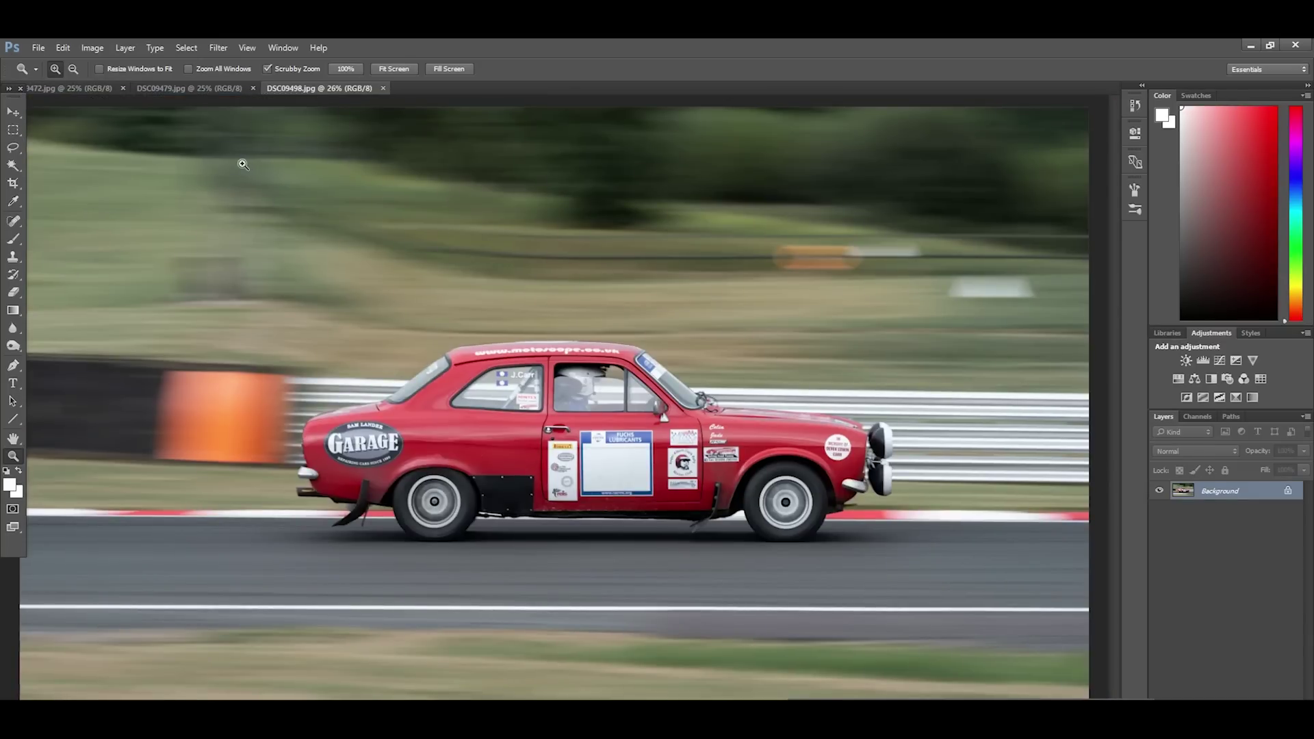
Compare the background blur across the photos DSC09472.jpg, DSC09498.jpg and DSC09479.jpg.
left_click(98, 88)
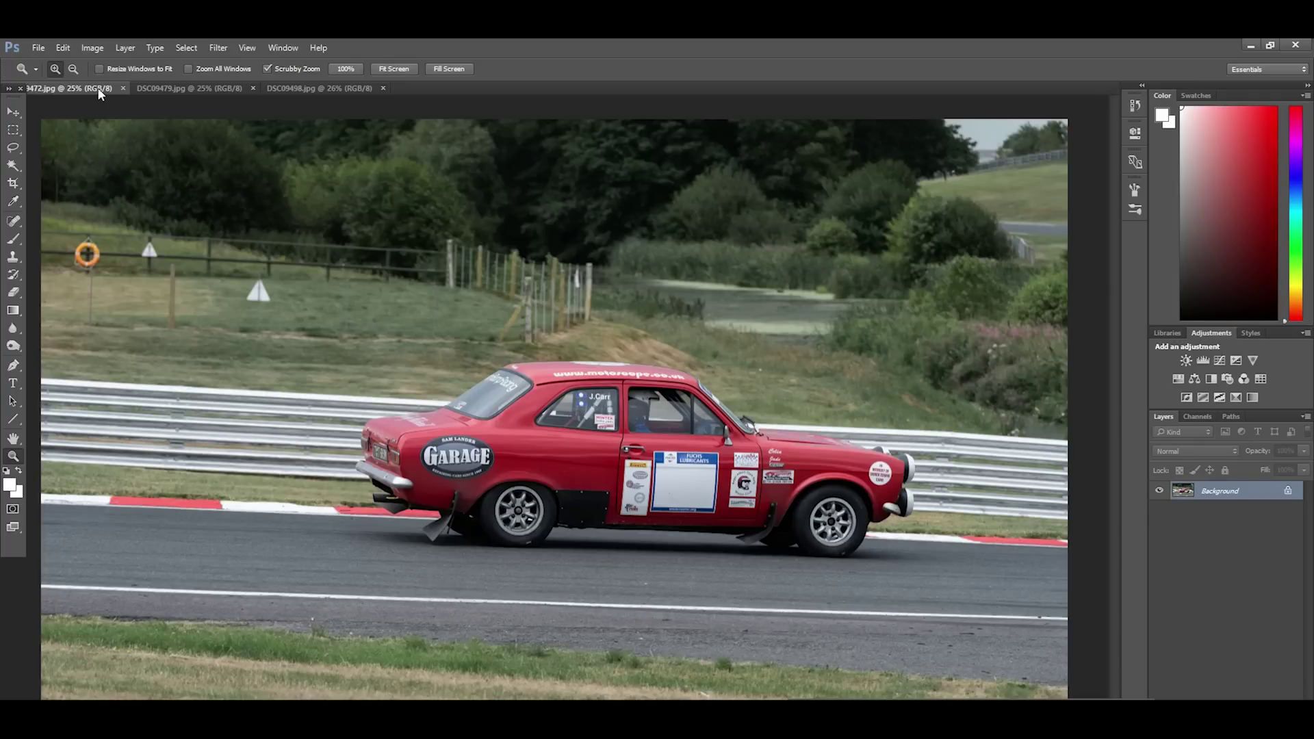
left_click(339, 92)
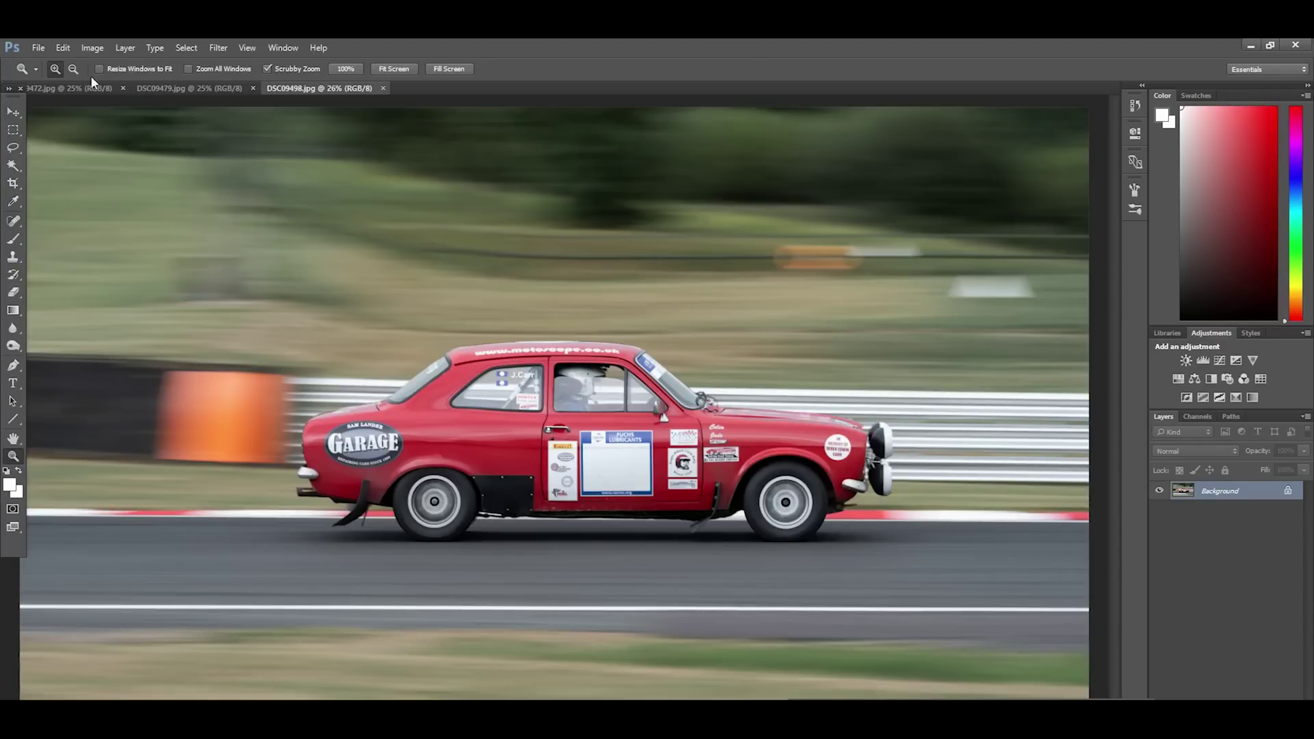
left_click(67, 90)
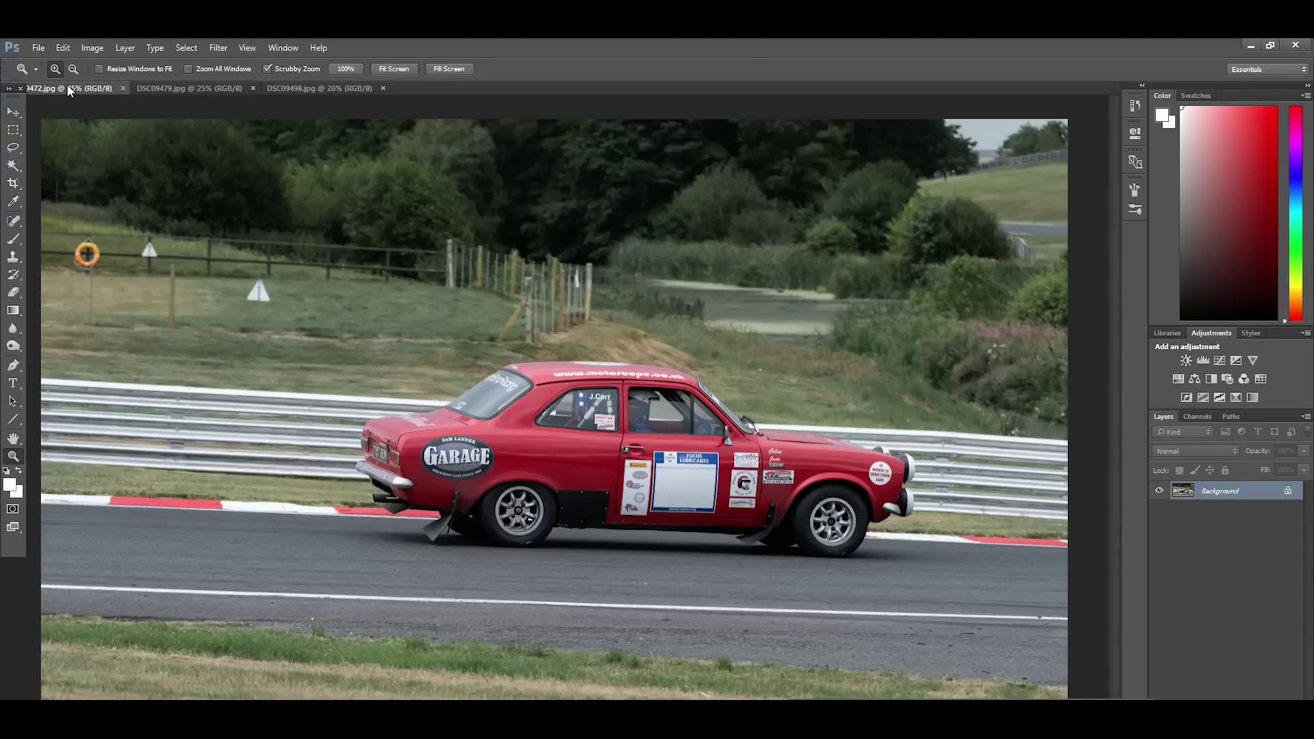
left_click(161, 87)
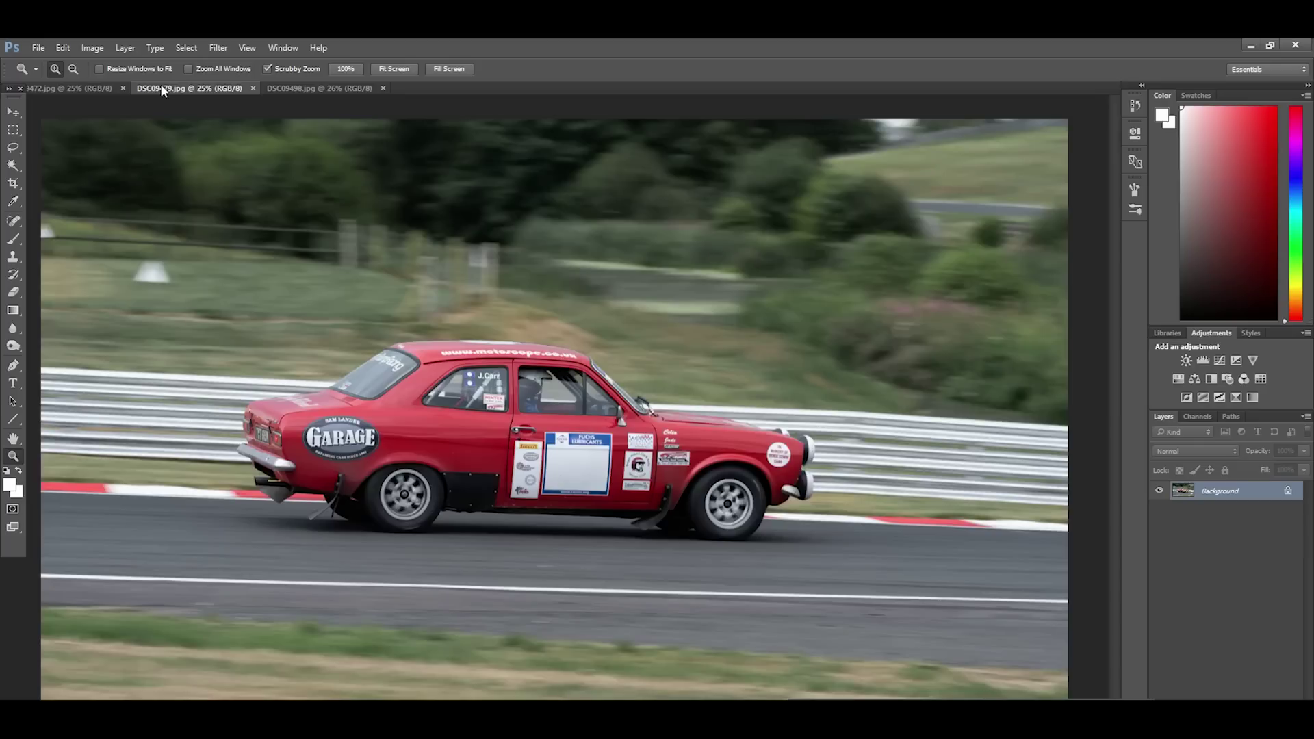
Duplicate the Background layer of DSC09472.jpg.
left_click(87, 87)
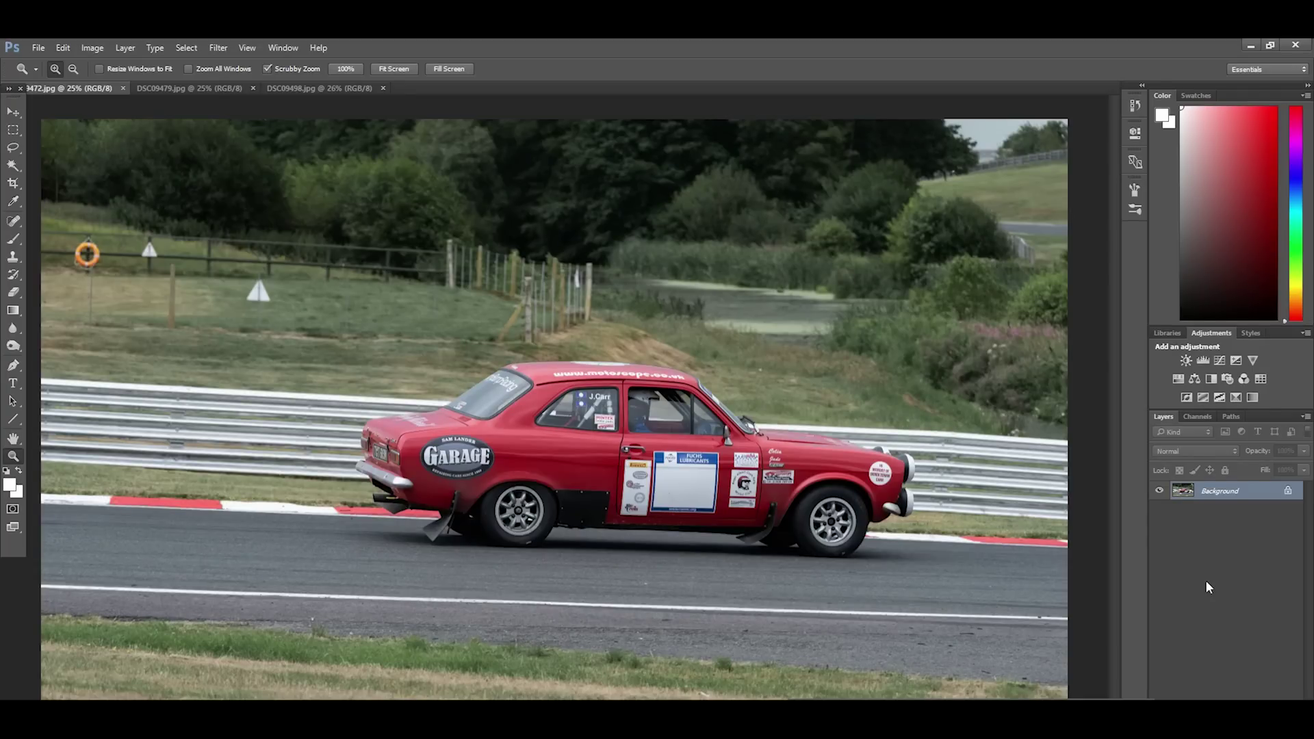
left_click(219, 48)
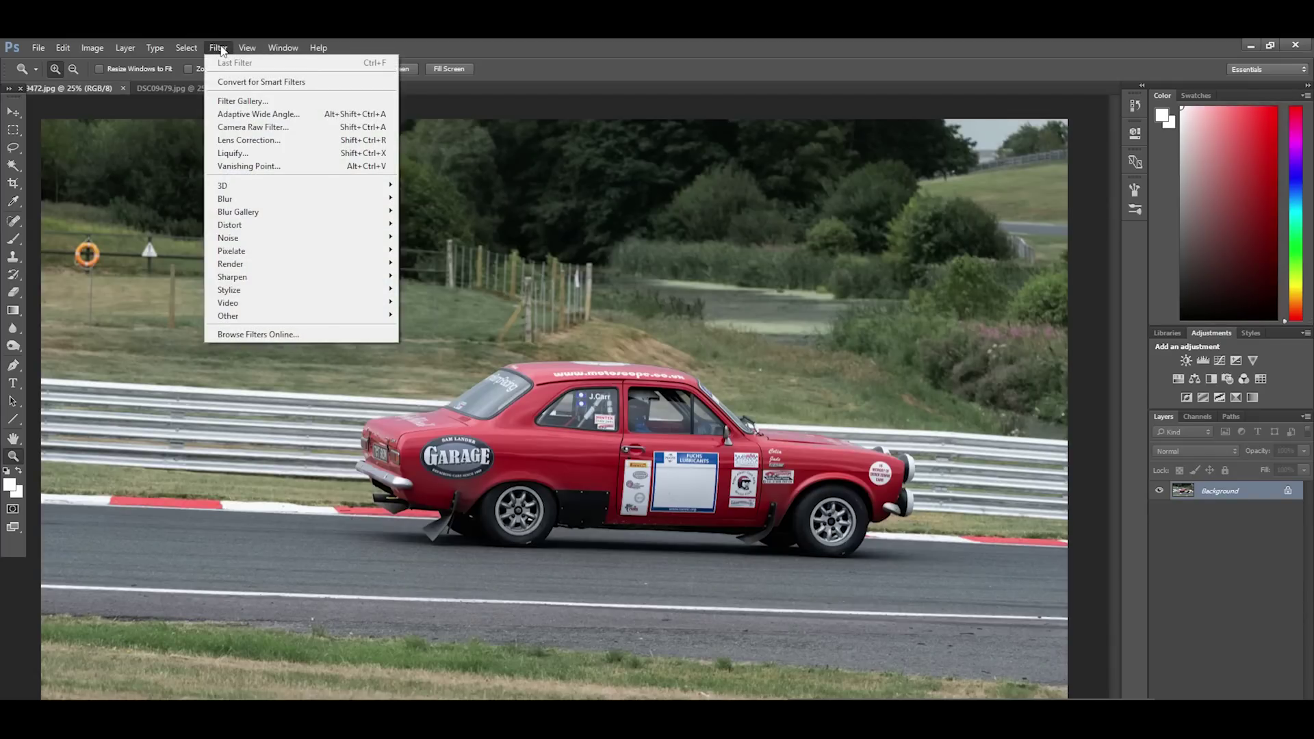
mouse_move(243, 198)
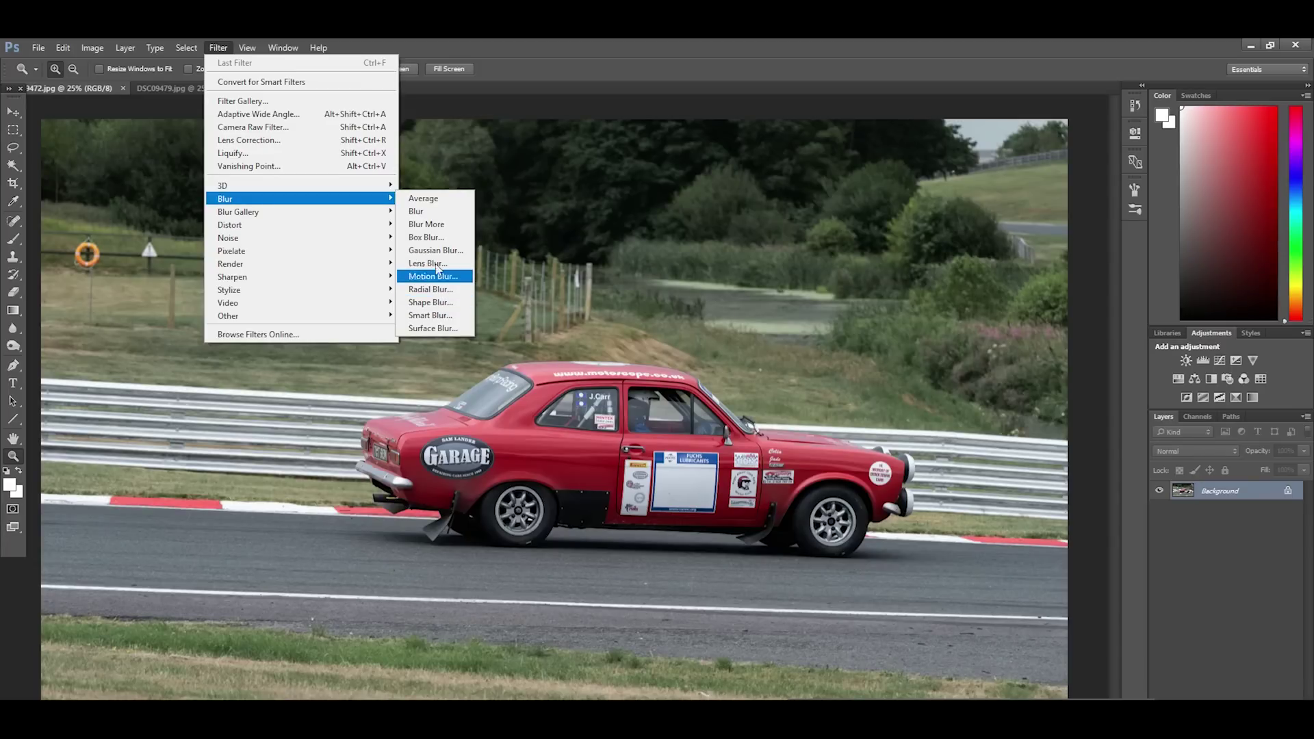
left_click(1224, 581)
right_click(1223, 491)
left_click(1221, 526)
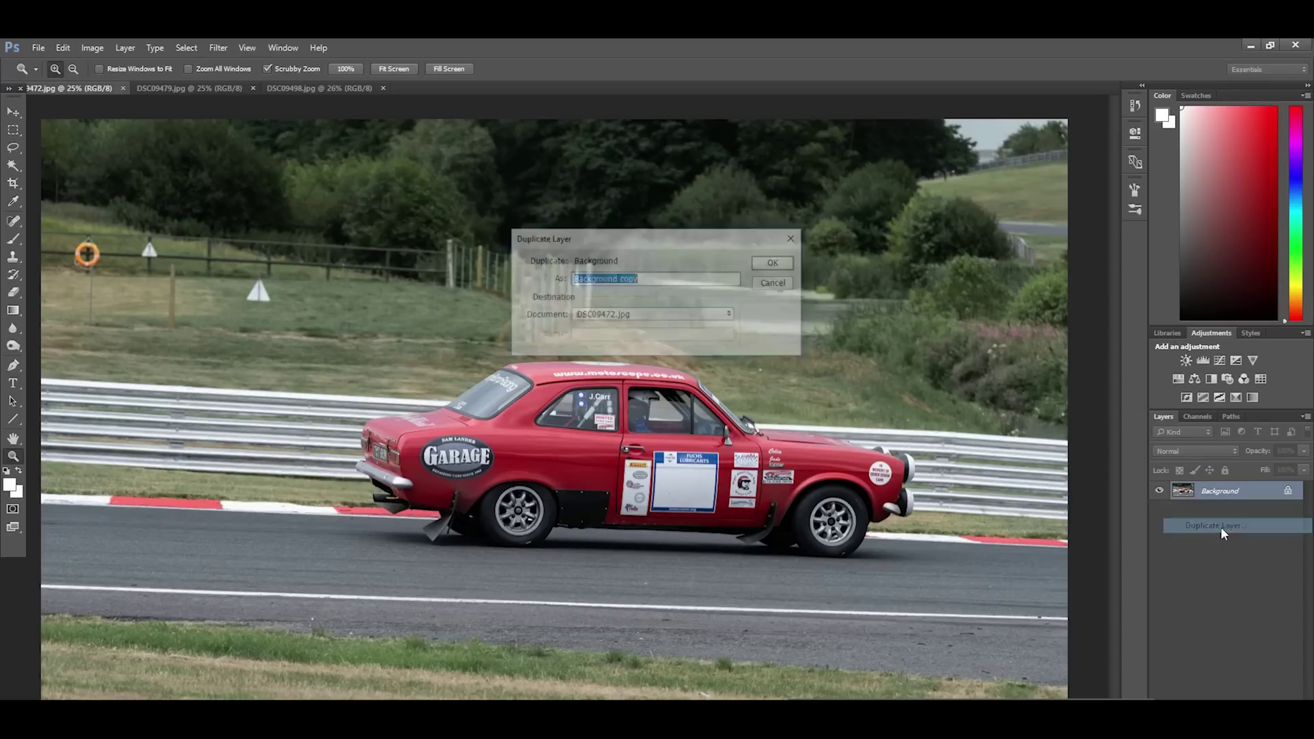
key("Return")
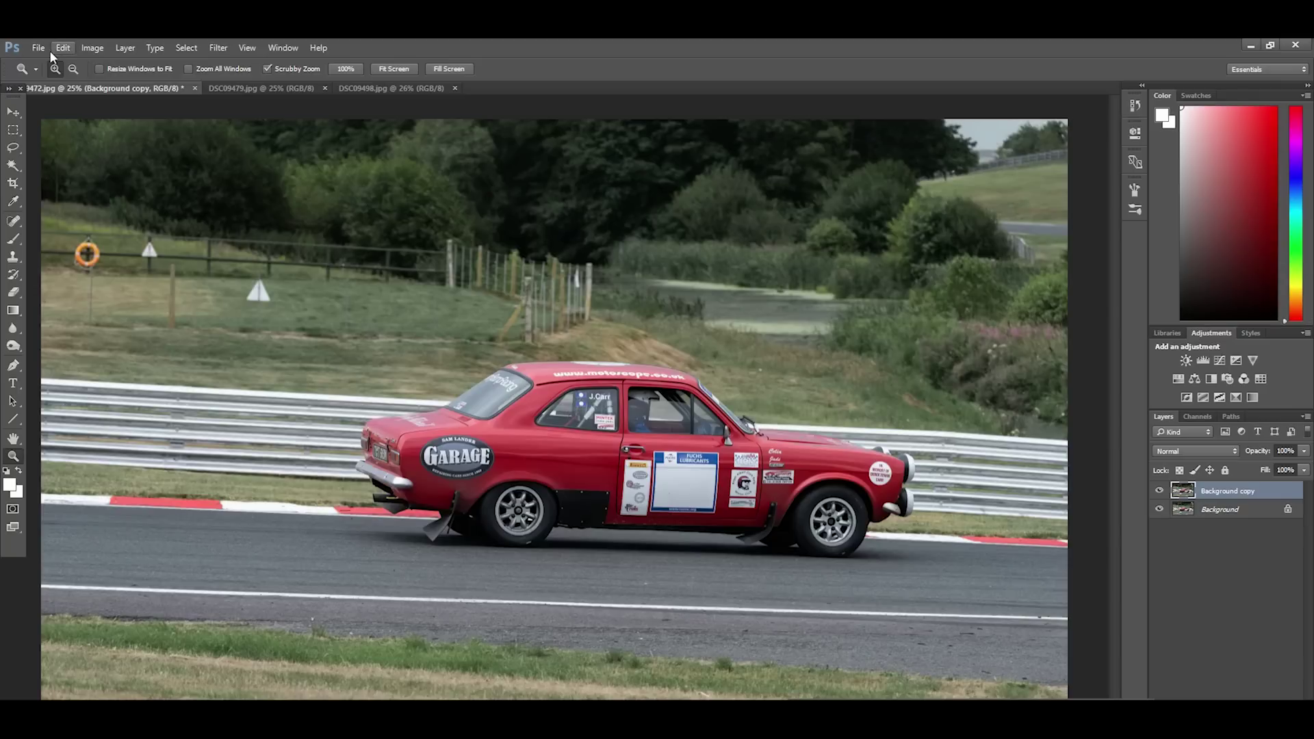
Open the Motion Blur filter for the Background copy layer.
left_click(213, 47)
mouse_move(367, 205)
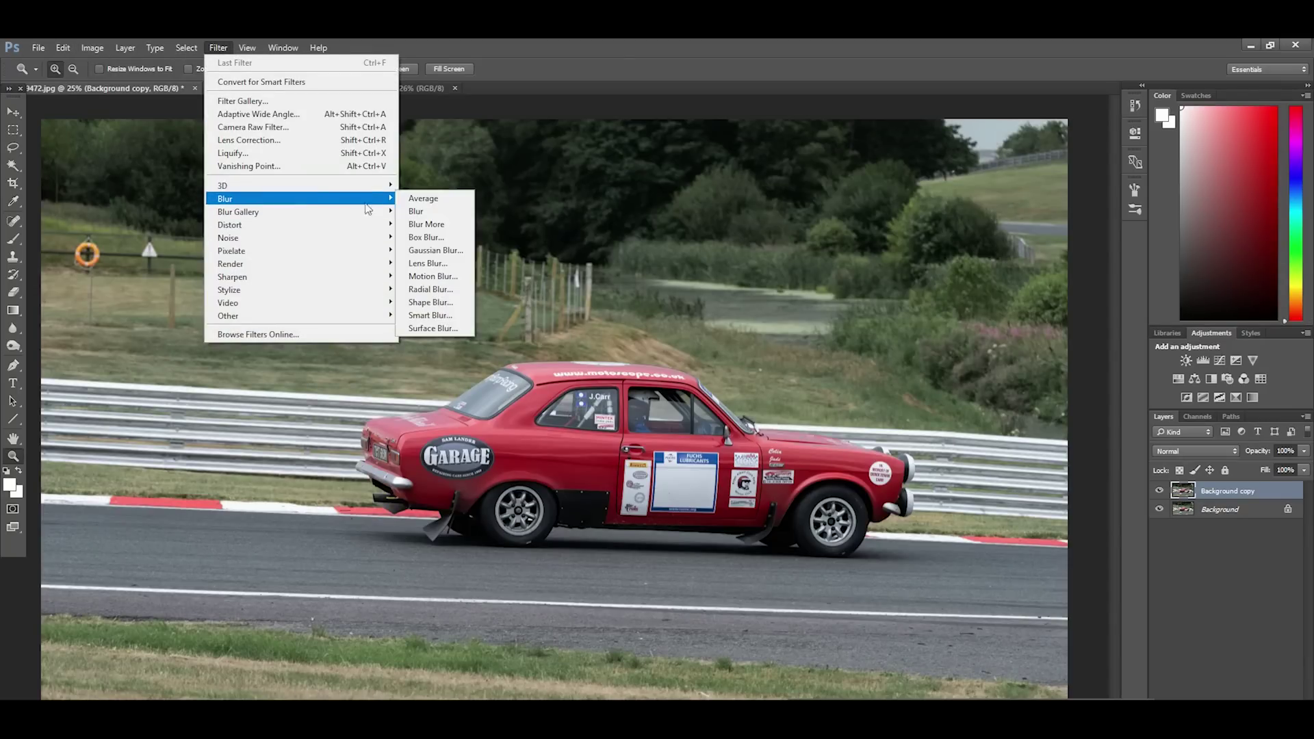
left_click(437, 277)
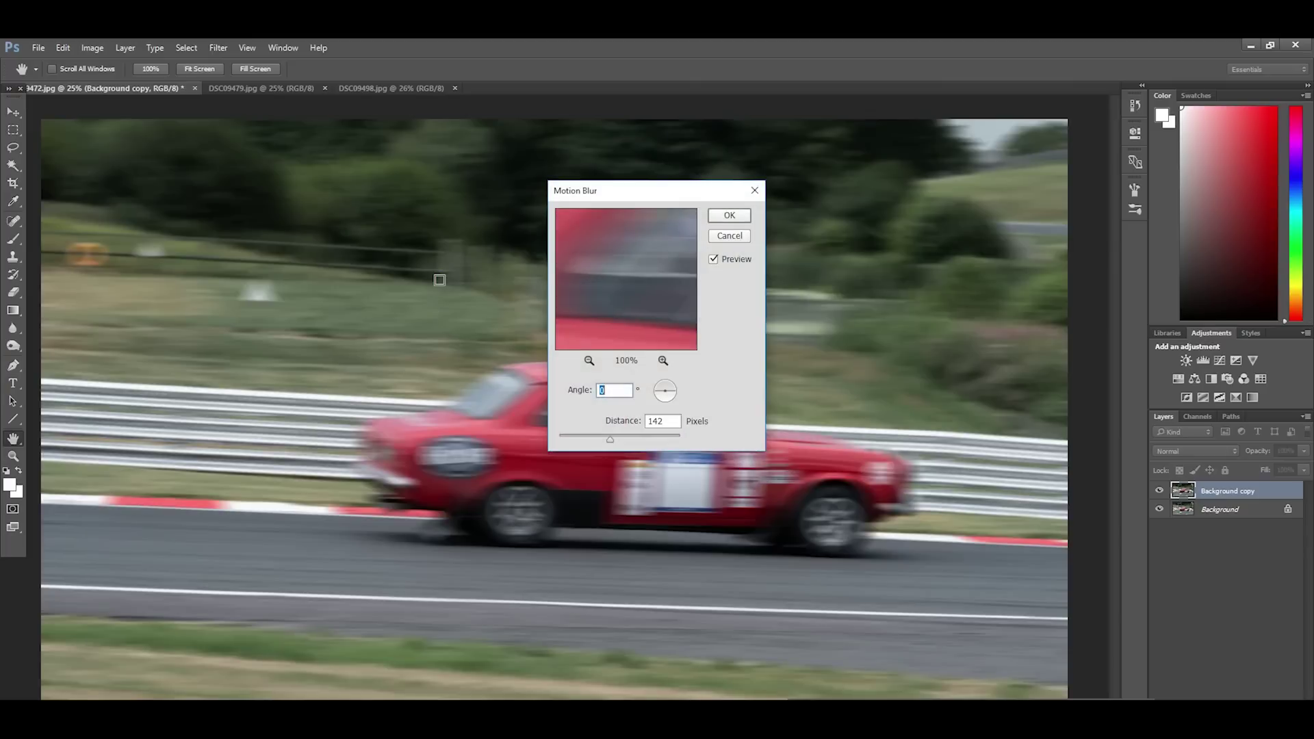
Try stronger motion blur distances up to 853 pixels and steep angles of 53° and -54°.
left_click_drag(610, 440, 641, 444)
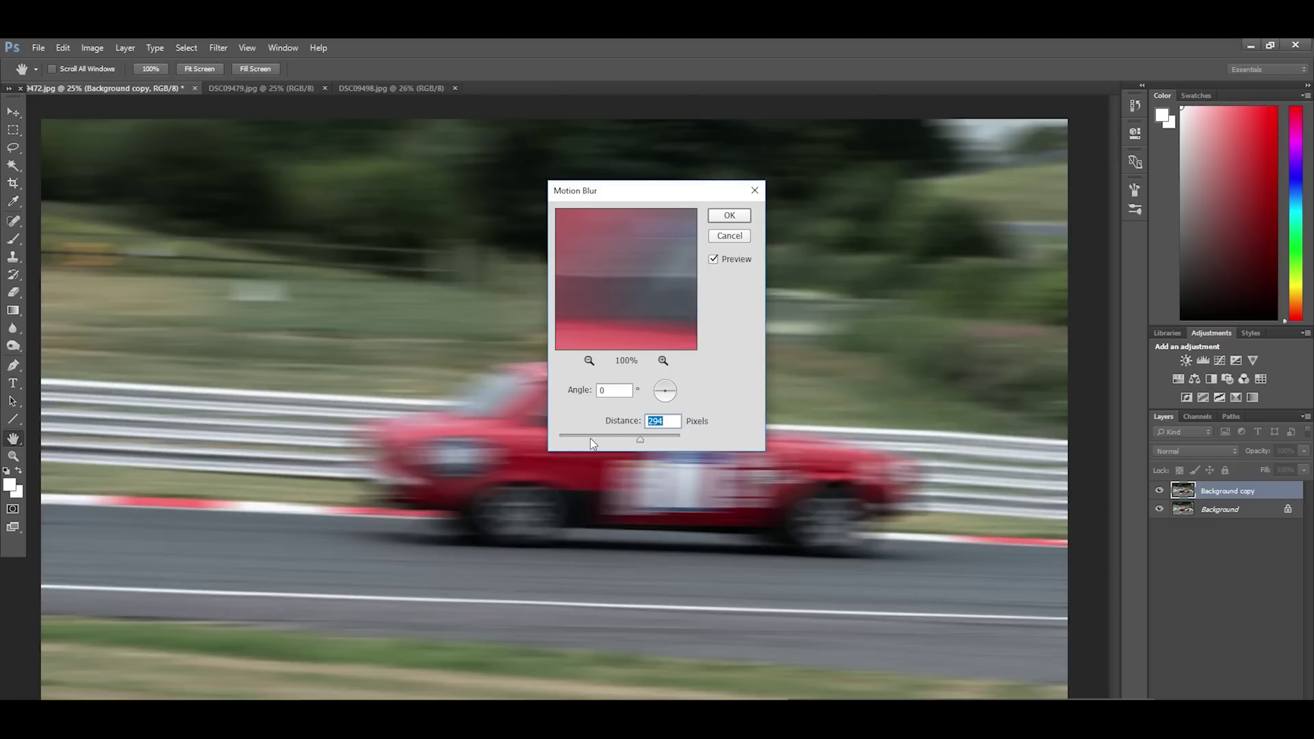
left_click(590, 438)
left_click(675, 380)
left_click_drag(622, 438, 660, 438)
type("853")
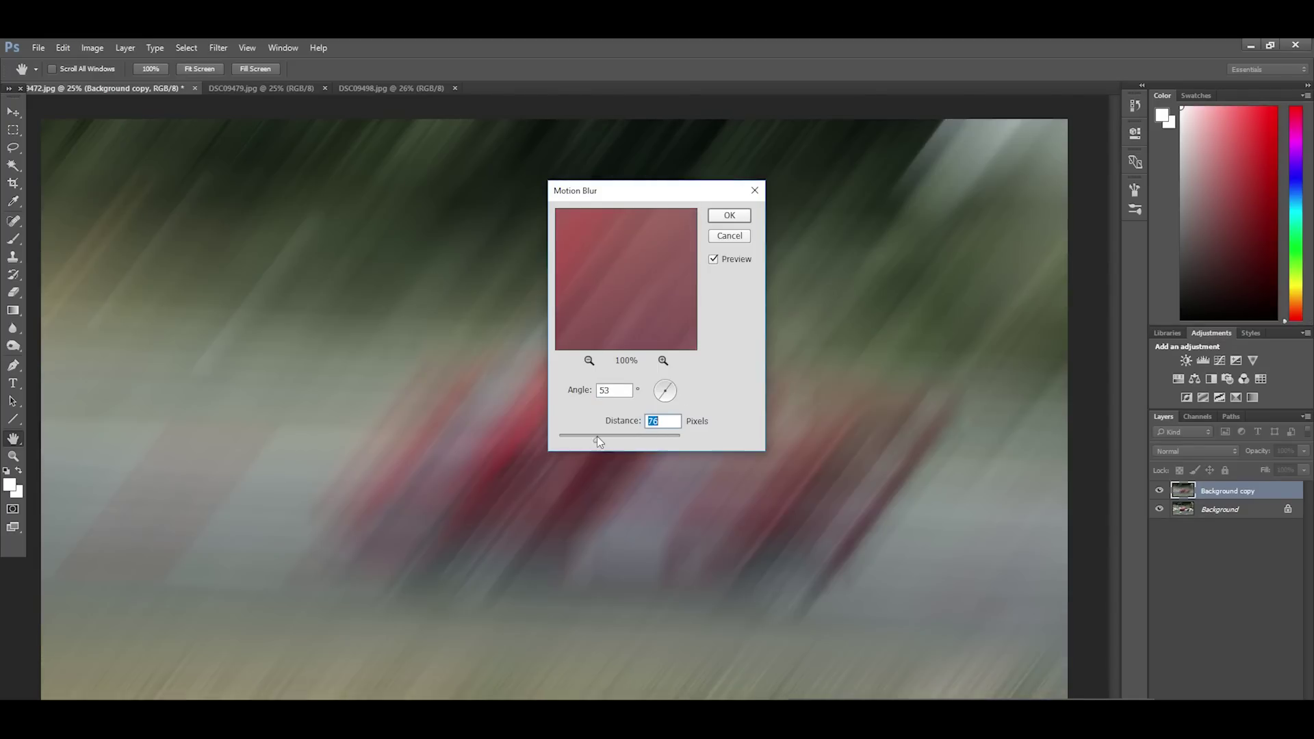
left_click(670, 398)
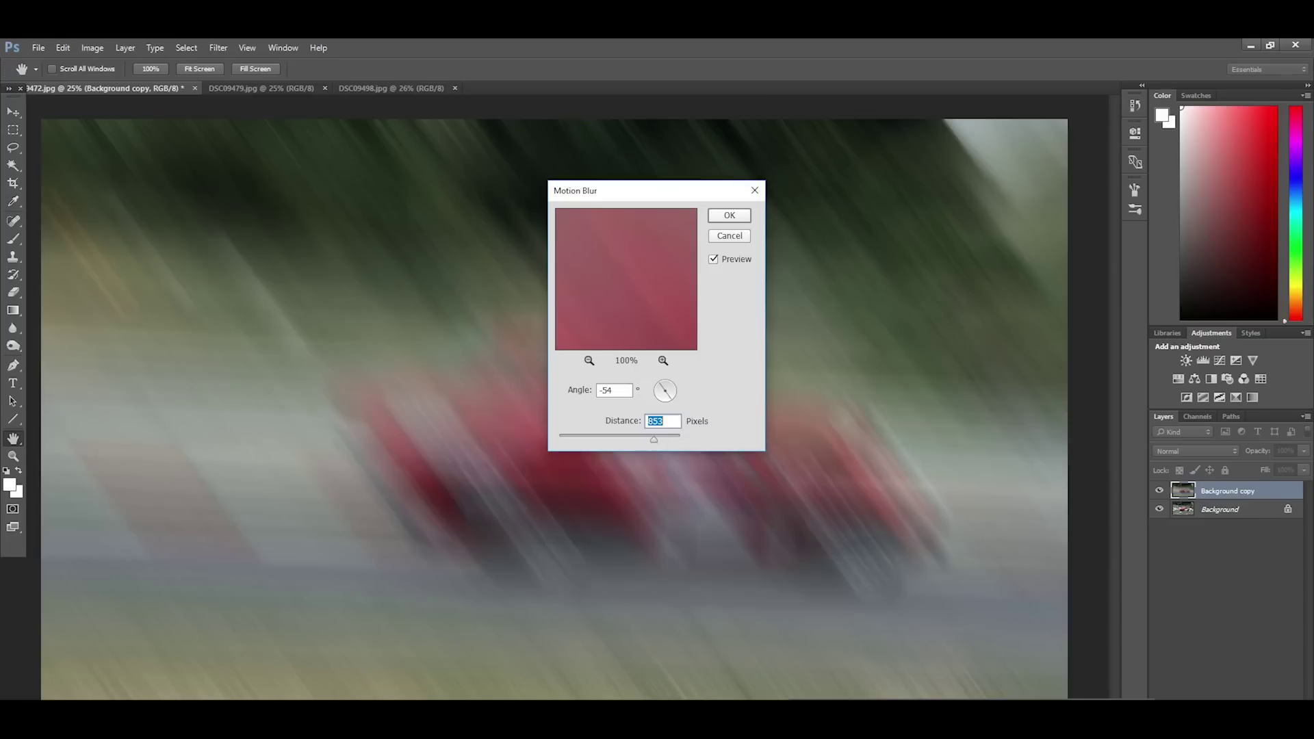
Apply the Motion Blur to the Background copy with an angle of -3° and a distance of 107 pixels.
type("-4")
key("Tab")
mouse_move(654, 439)
left_mouse_down()
mouse_move(593, 436)
mouse_move(671, 435)
left_mouse_up()
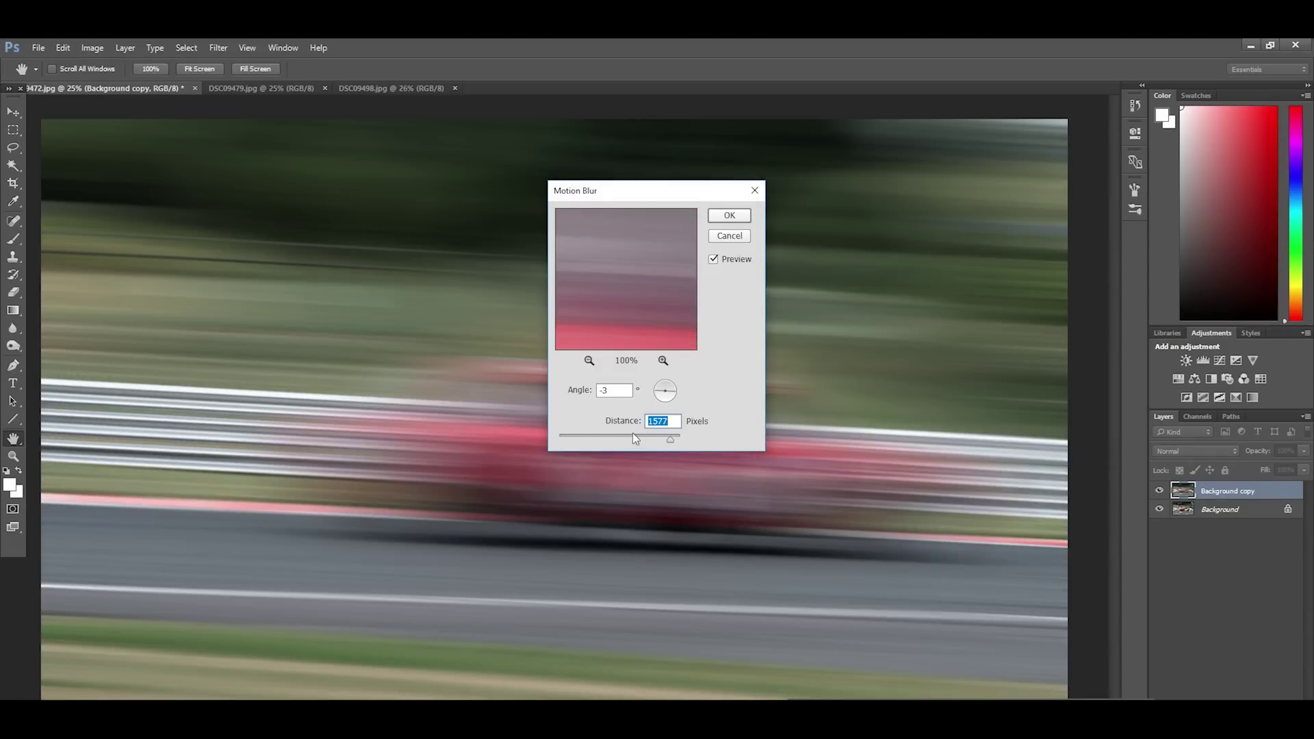
left_click(591, 438)
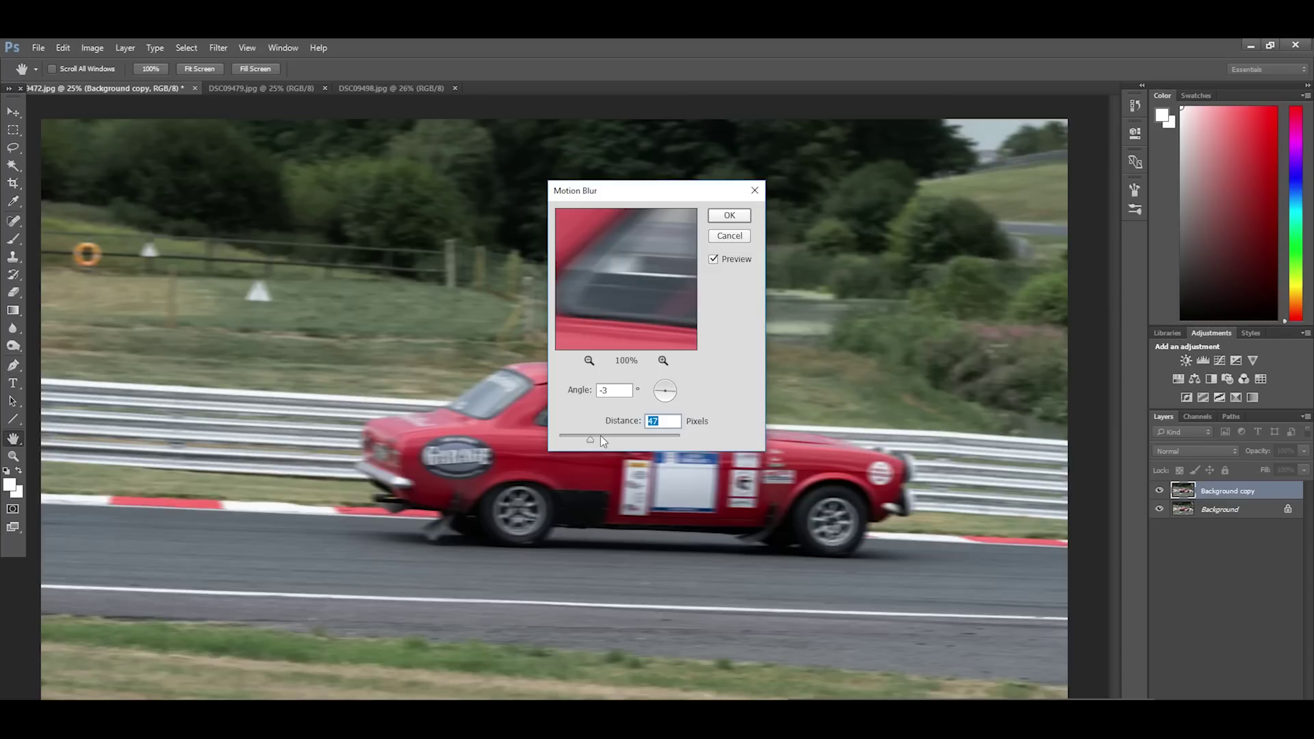
left_click_drag(601, 435, 603, 437)
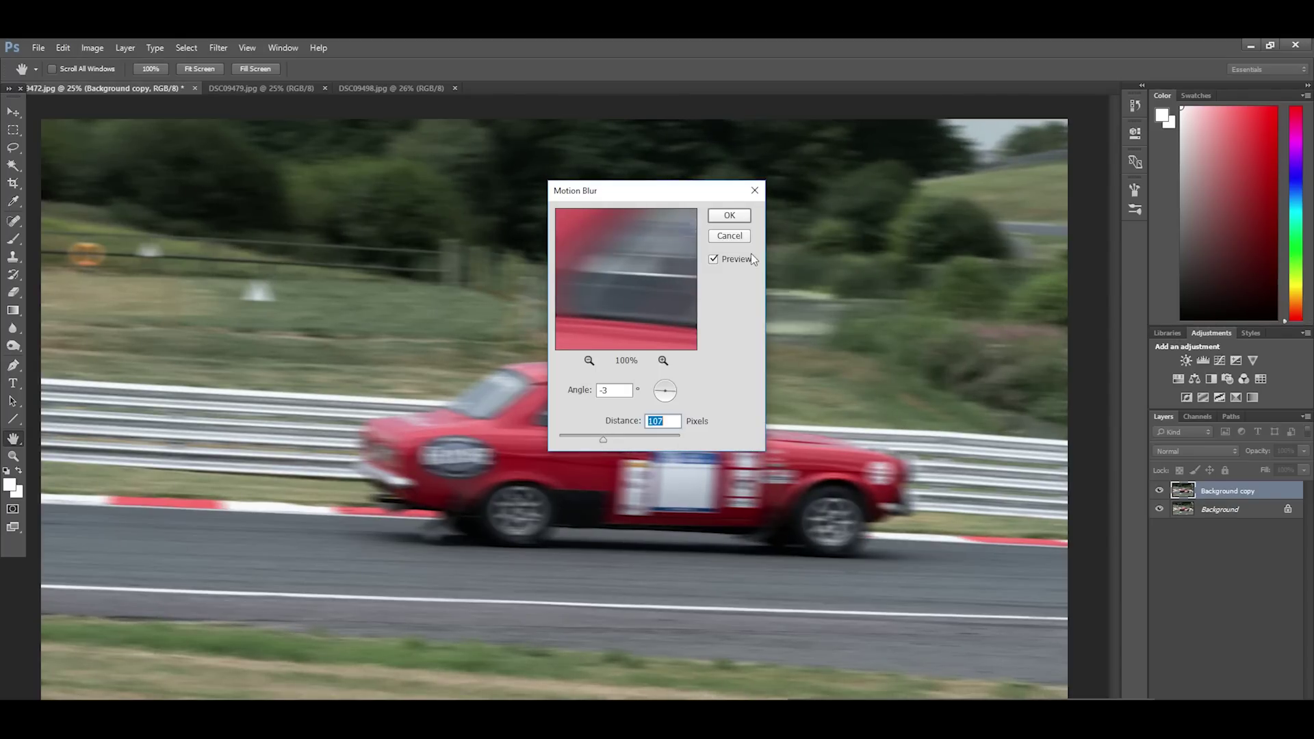
left_click(730, 216)
key("z")
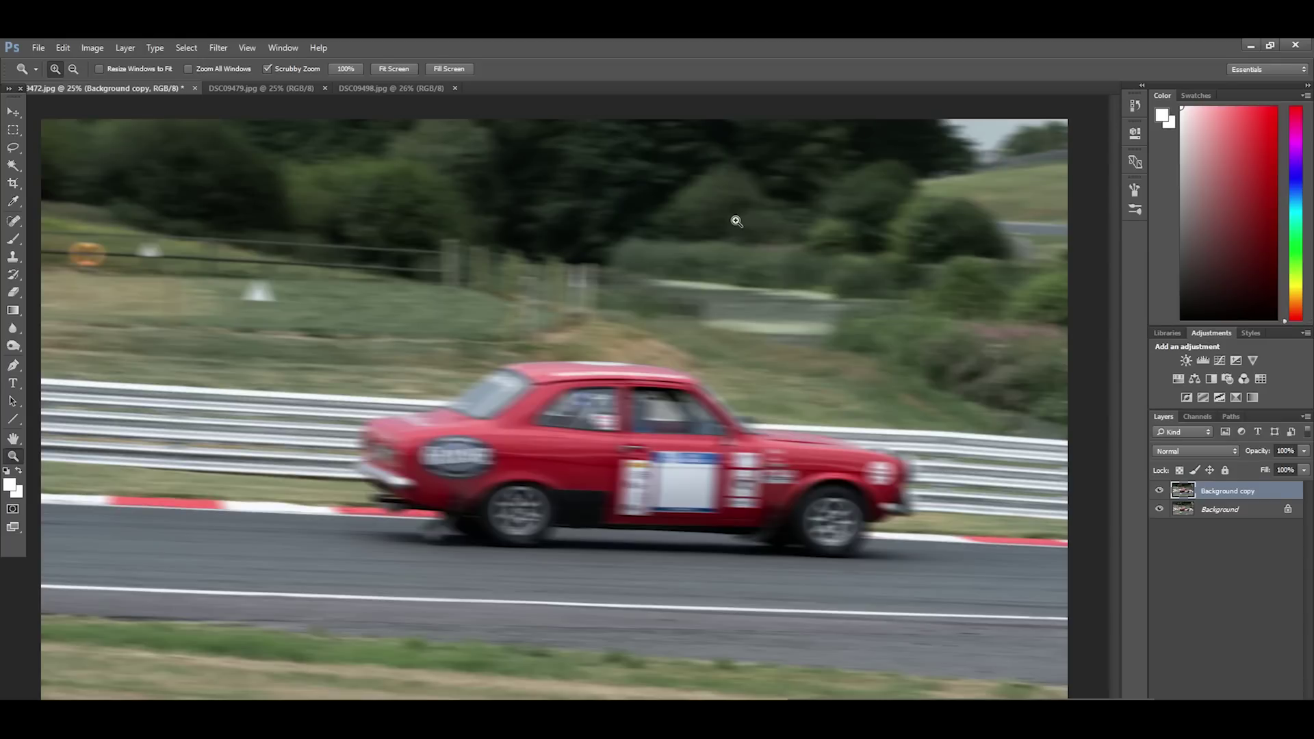
Unlock the original Background layer and toggle the blurred copy's visibility to compare the two layers.
left_click(1288, 508)
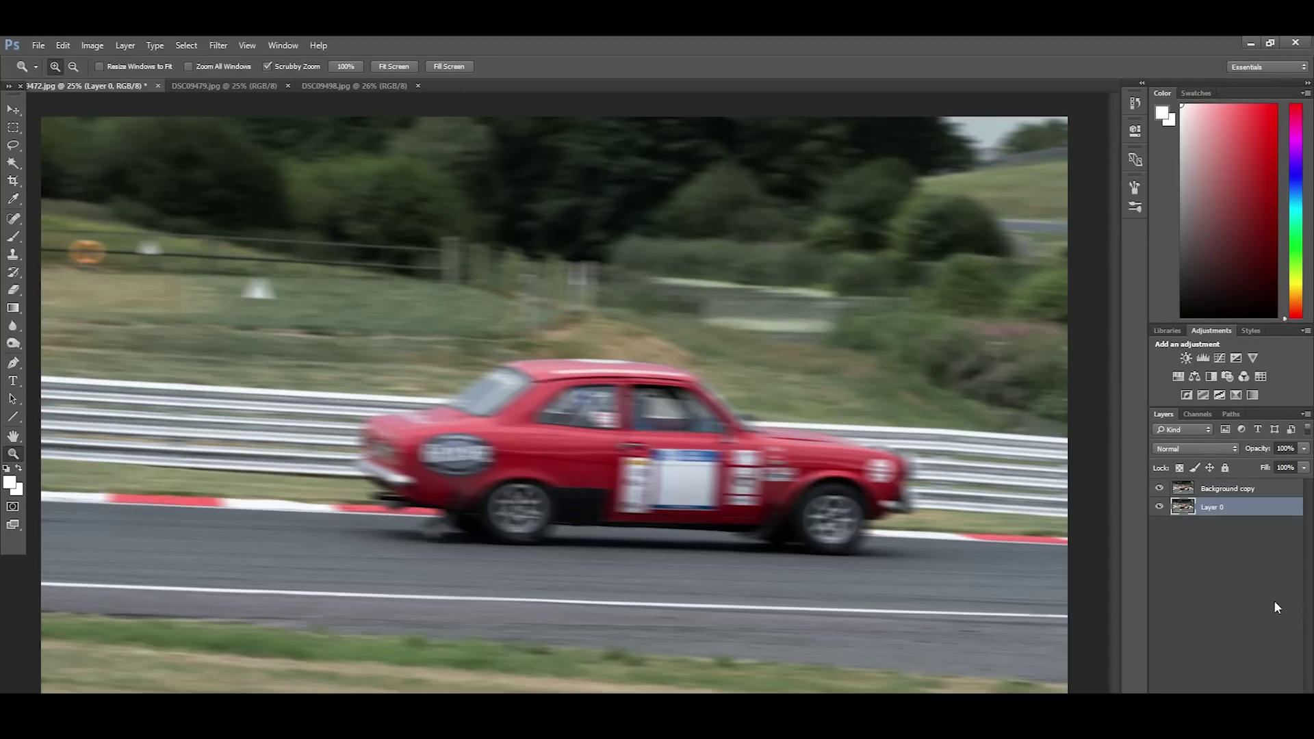
left_click(1161, 488)
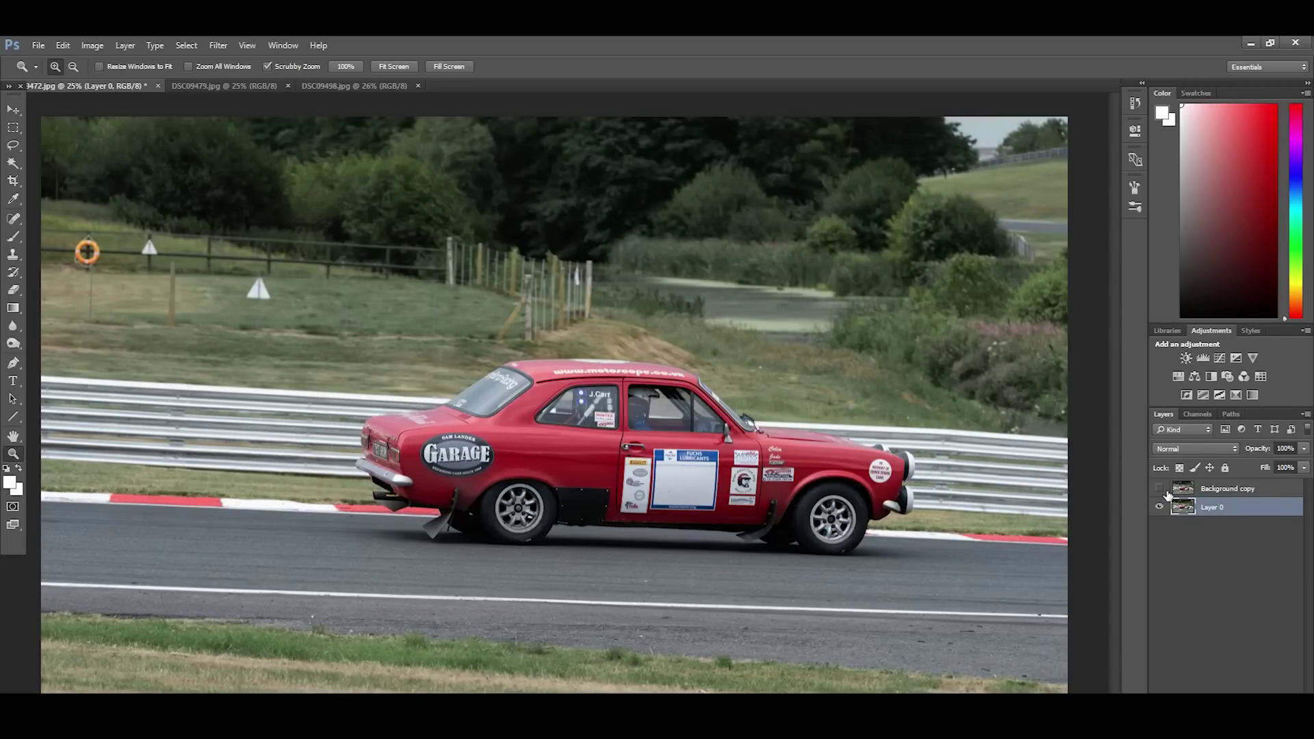
left_click(1159, 488)
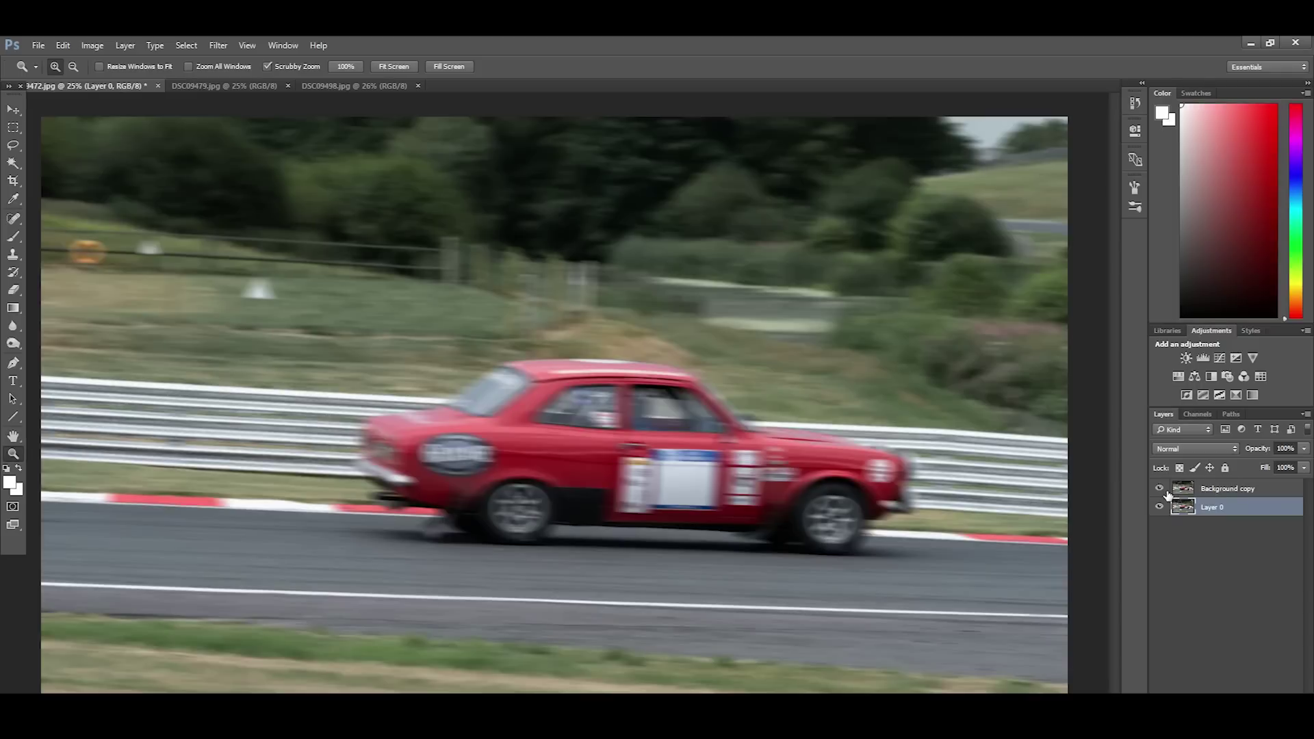
Erase the blurred car from the Background copy layer to expose the sharp car underneath.
left_click(1232, 488)
key("e")
left_click(70, 67)
left_click_drag(102, 118, 134, 118)
left_click(540, 531)
mouse_move(540, 531)
left_mouse_down()
mouse_move(494, 530)
mouse_move(392, 477)
mouse_move(397, 461)
mouse_move(522, 395)
mouse_move(632, 386)
mouse_move(719, 412)
mouse_move(761, 459)
mouse_move(875, 473)
mouse_move(922, 500)
mouse_move(823, 534)
mouse_move(551, 512)
mouse_move(545, 486)
mouse_move(579, 445)
mouse_move(732, 428)
mouse_move(772, 485)
mouse_move(724, 503)
mouse_move(861, 532)
mouse_move(851, 555)
mouse_move(495, 510)
mouse_move(516, 546)
mouse_move(447, 540)
mouse_move(393, 504)
mouse_move(558, 486)
left_mouse_up()
key("z")
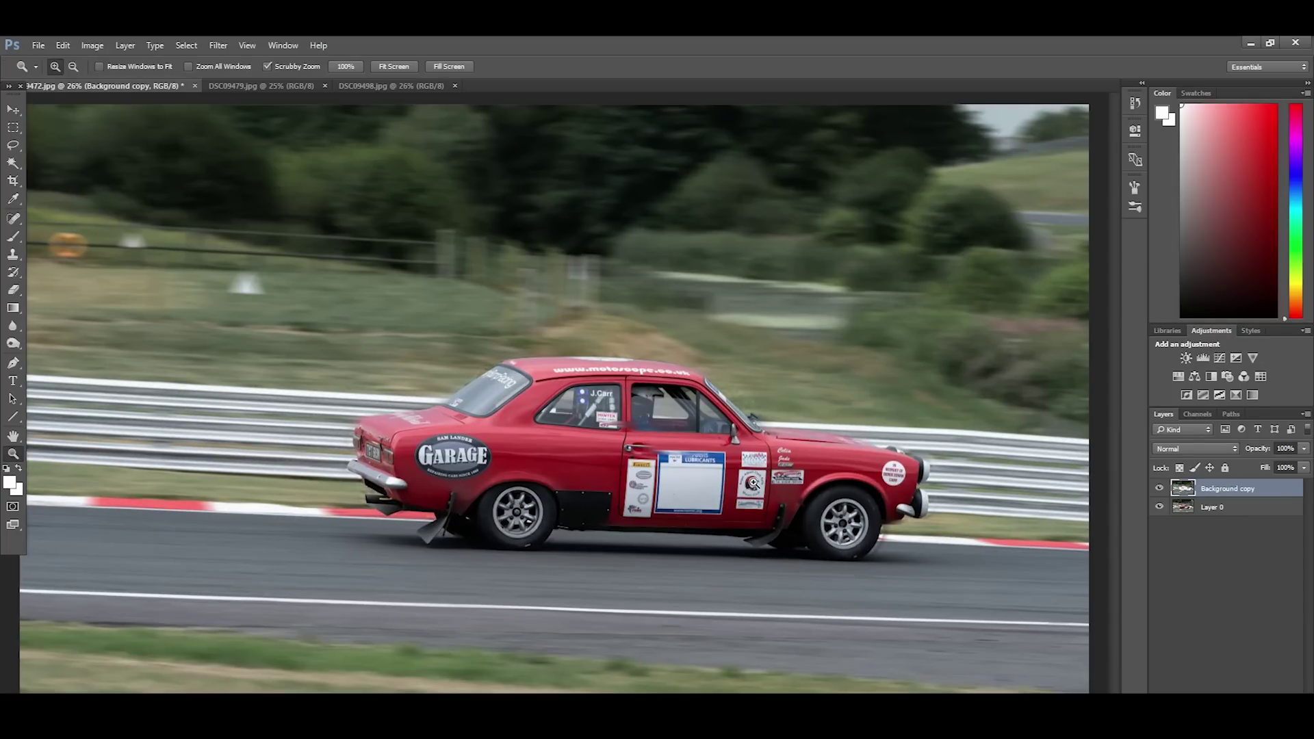
Examine the erased areas and edges around the front of the car up close, and then fit the photo on screen.
left_click_drag(832, 466, 1005, 605)
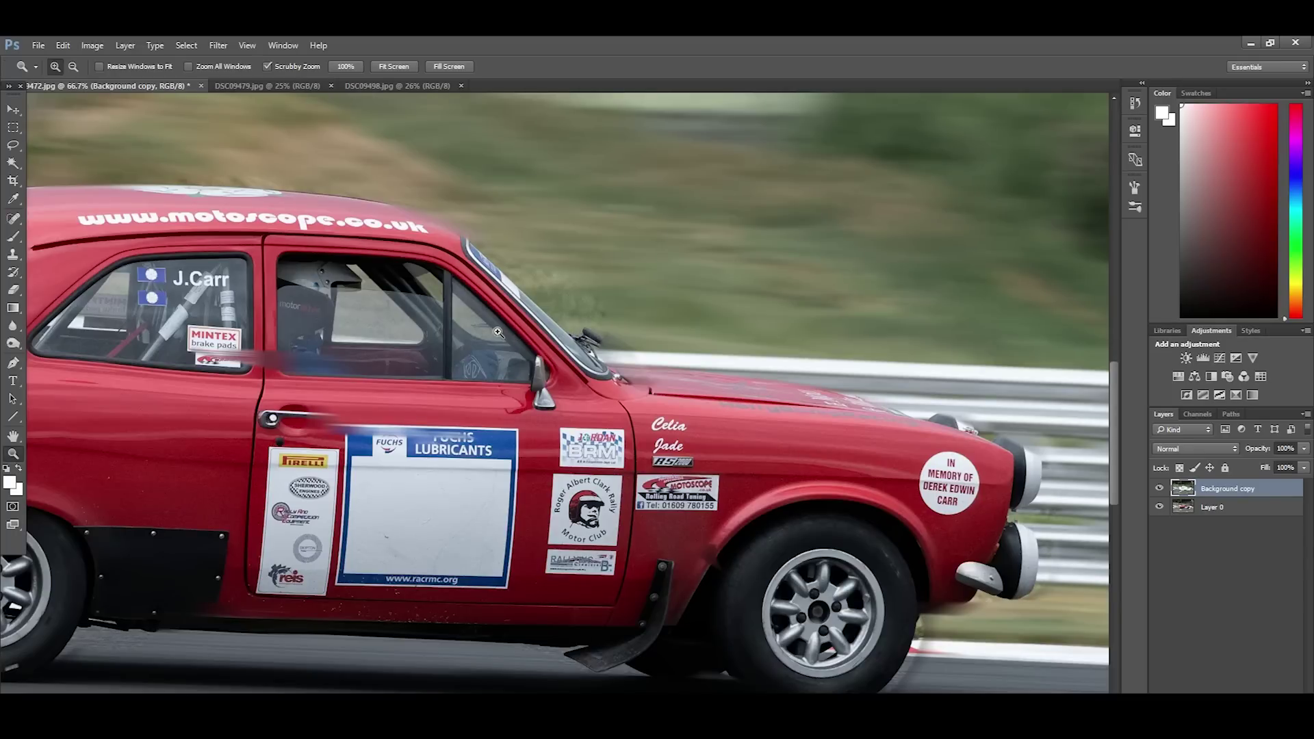
right_click(775, 597)
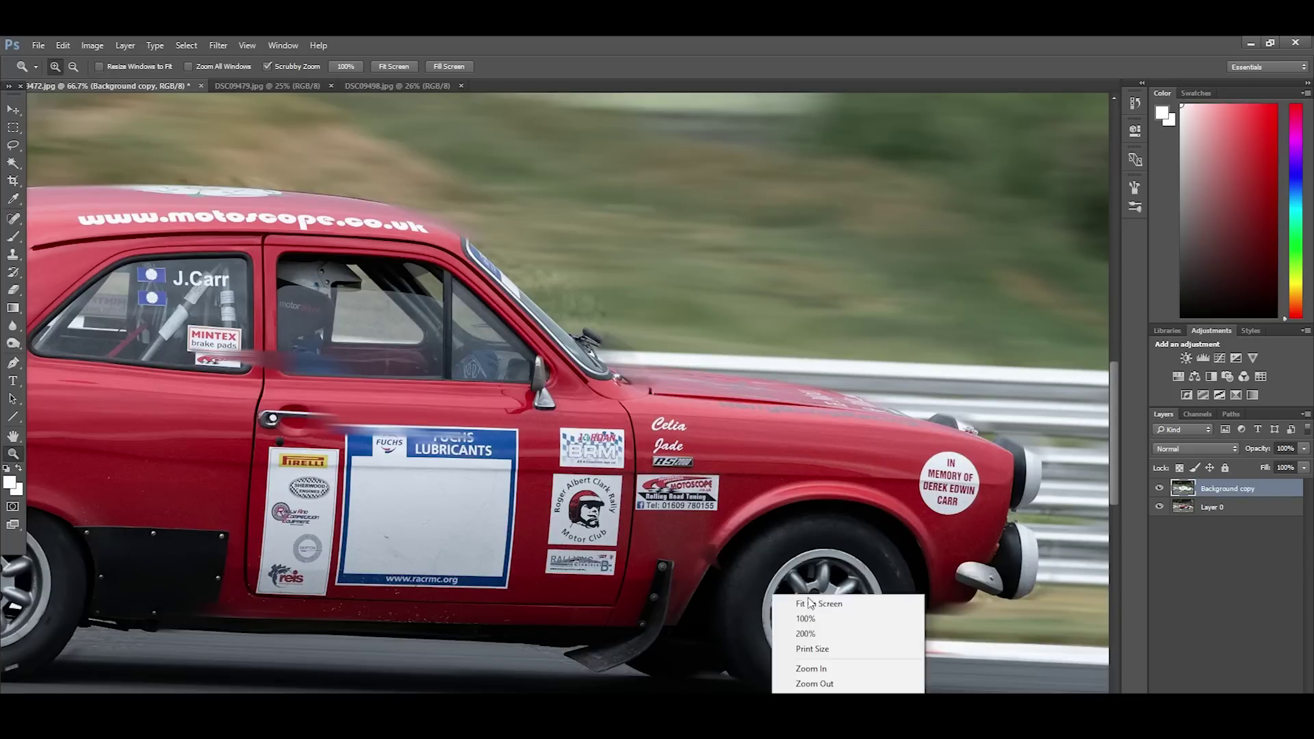
left_click(794, 607)
right_click(751, 471)
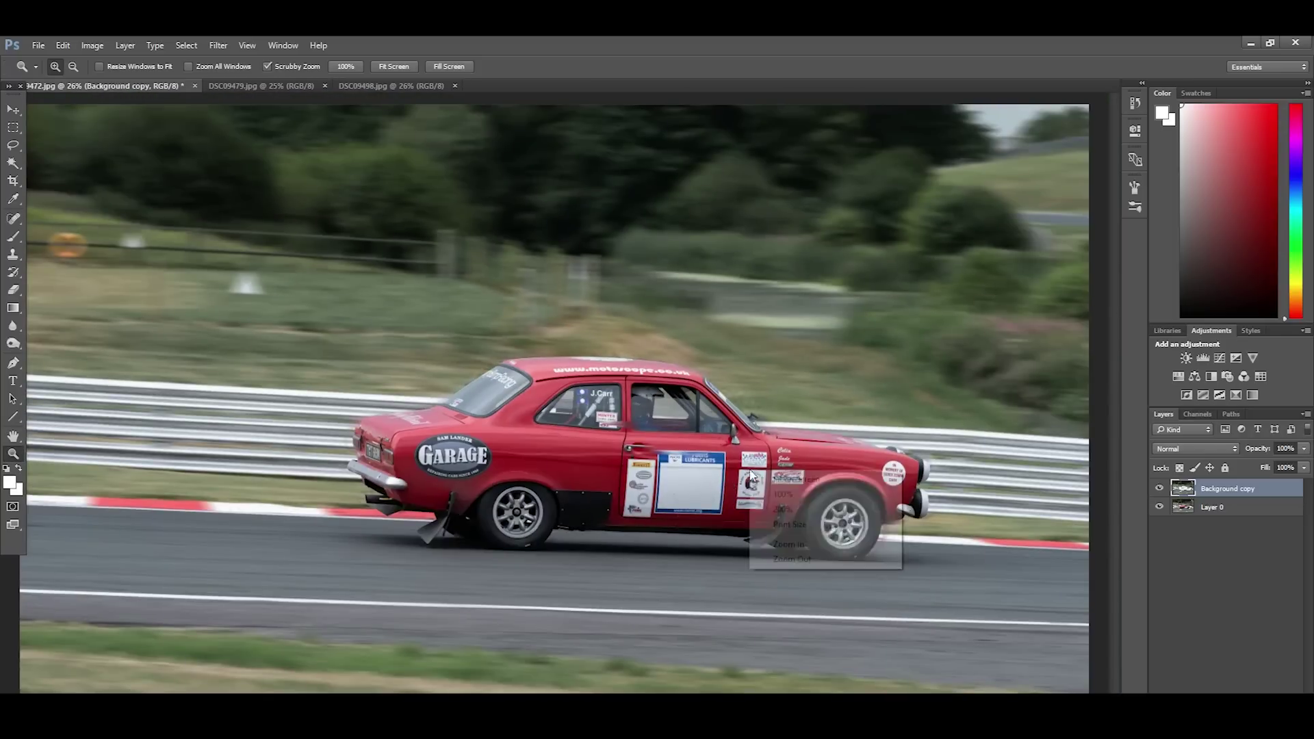
left_click(532, 467)
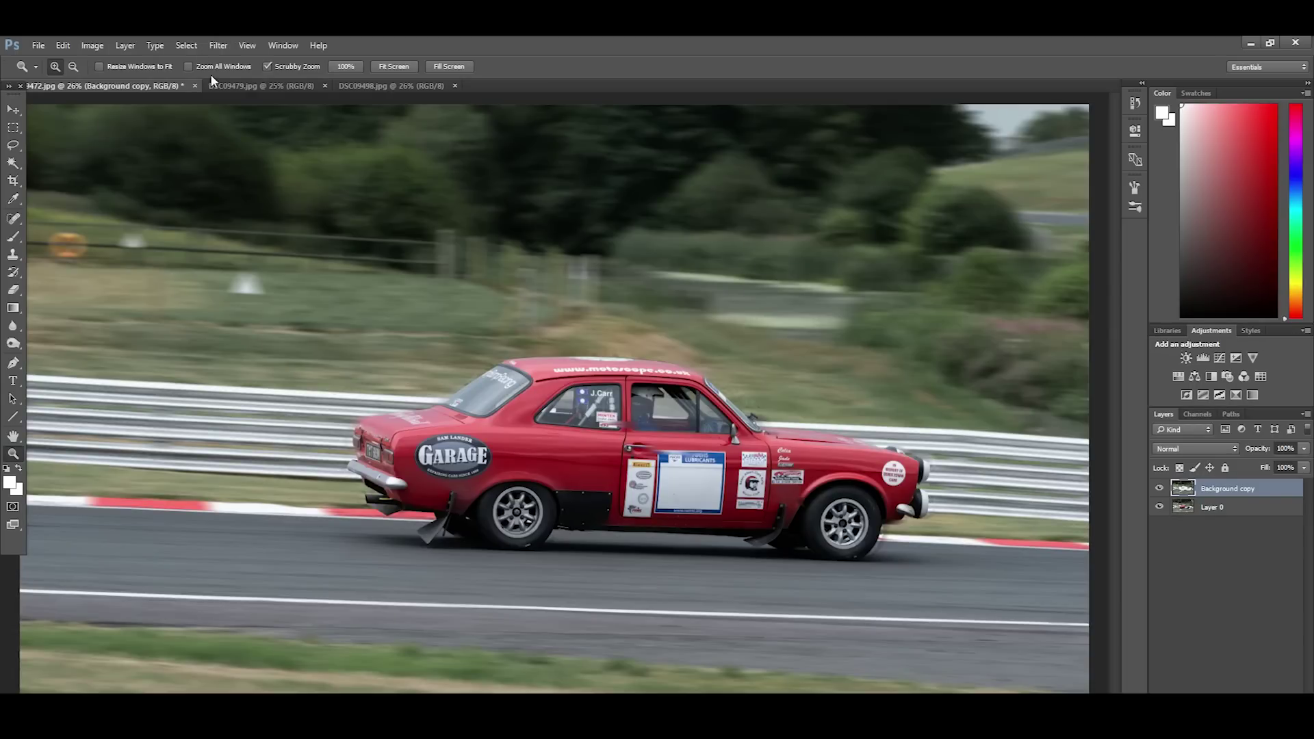
key("v")
left_click(219, 45)
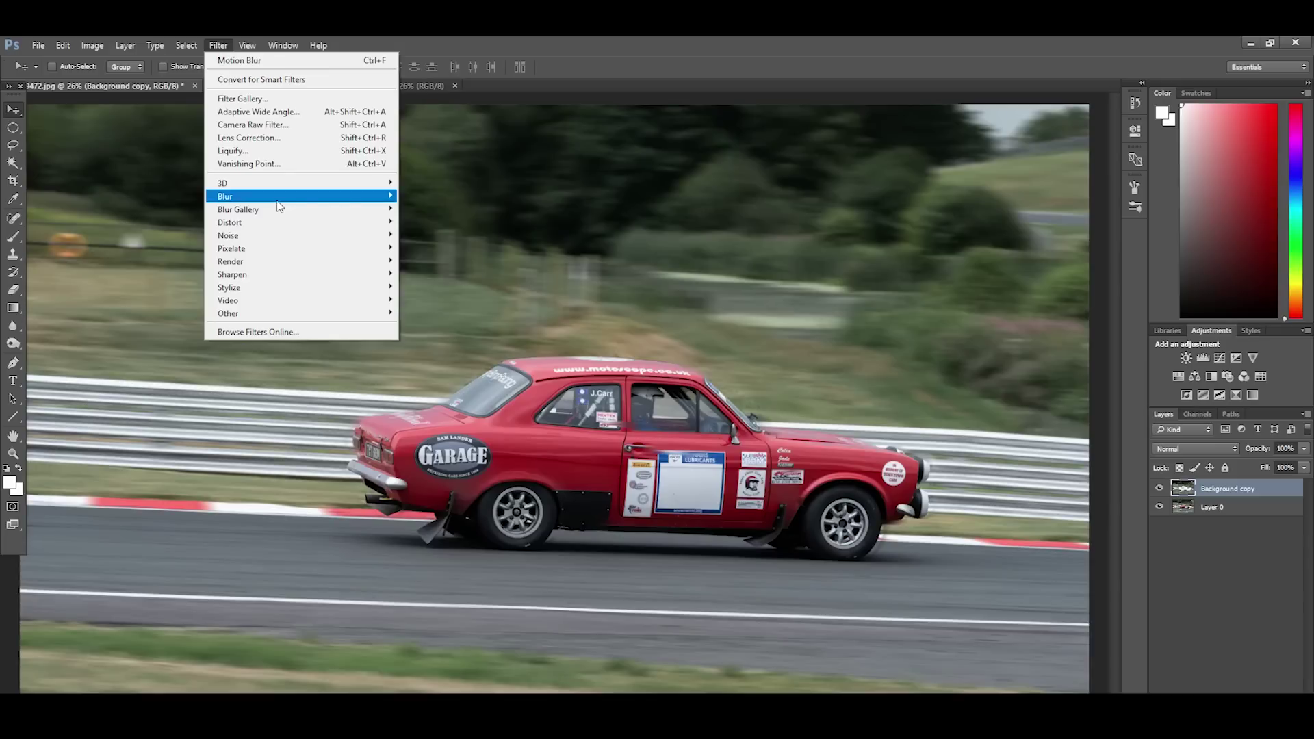
mouse_move(322, 197)
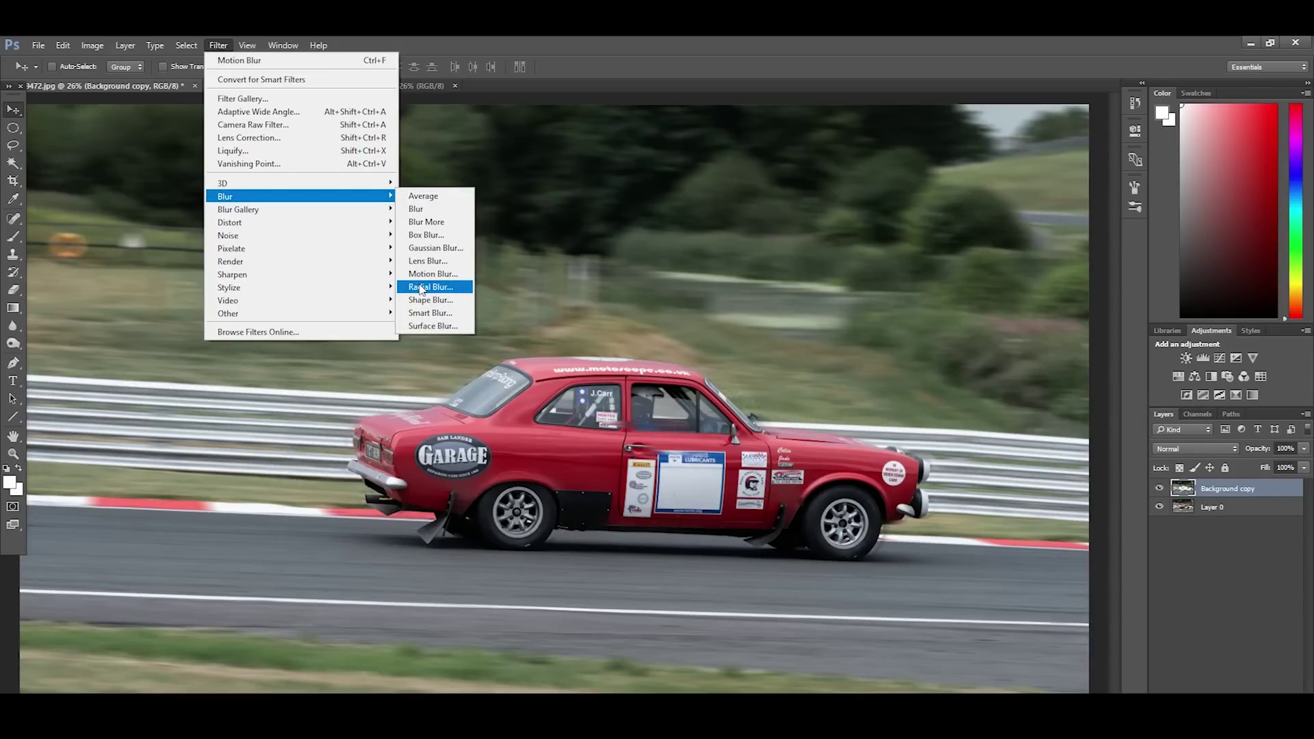
left_click(537, 170)
left_click(13, 145)
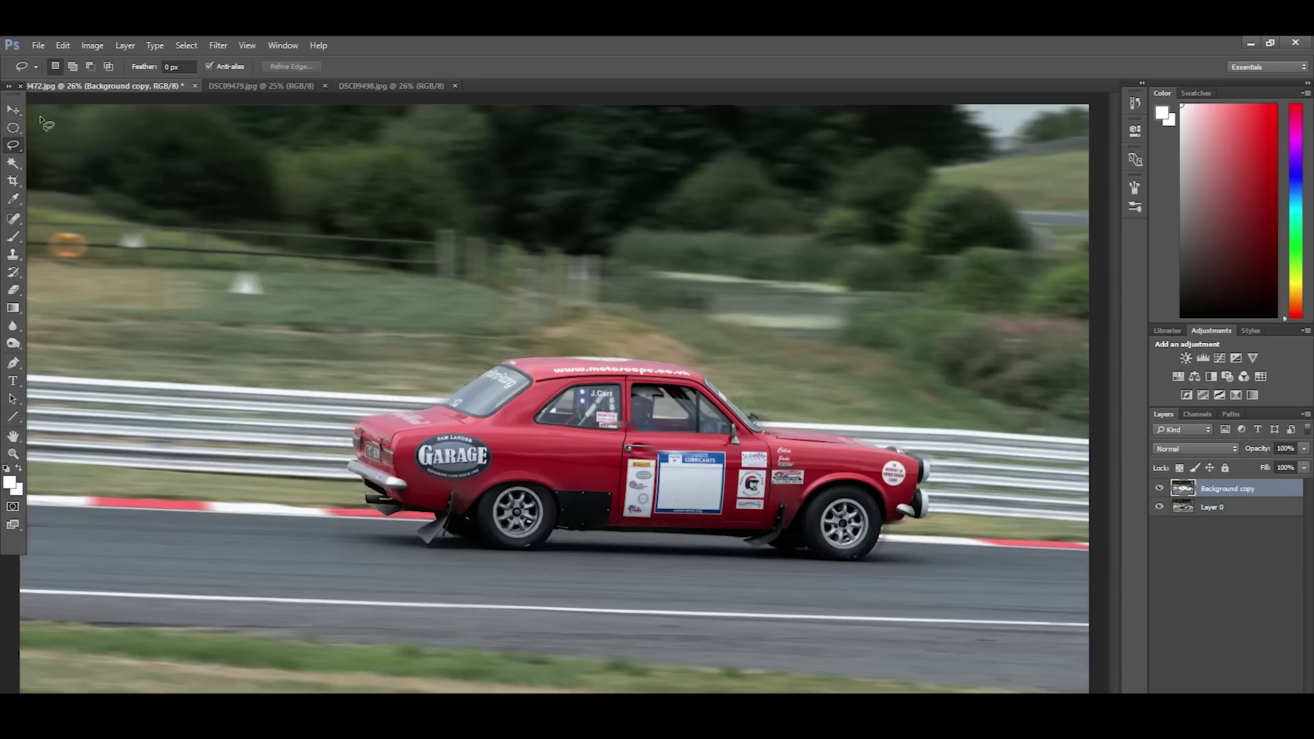
left_click(14, 108)
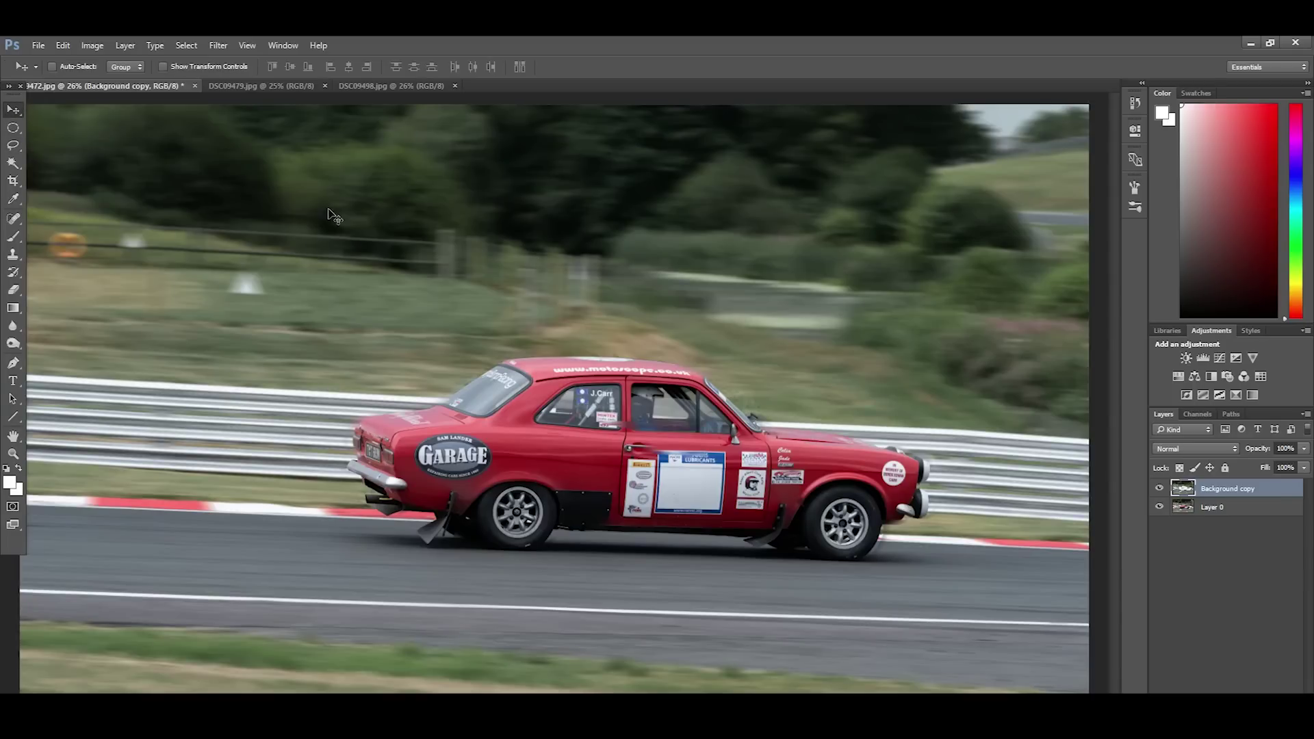
Lasso the rear wheel and the front wheel in turn and apply a best-quality spin Radial Blur to each on Layer 0.
left_click(12, 146)
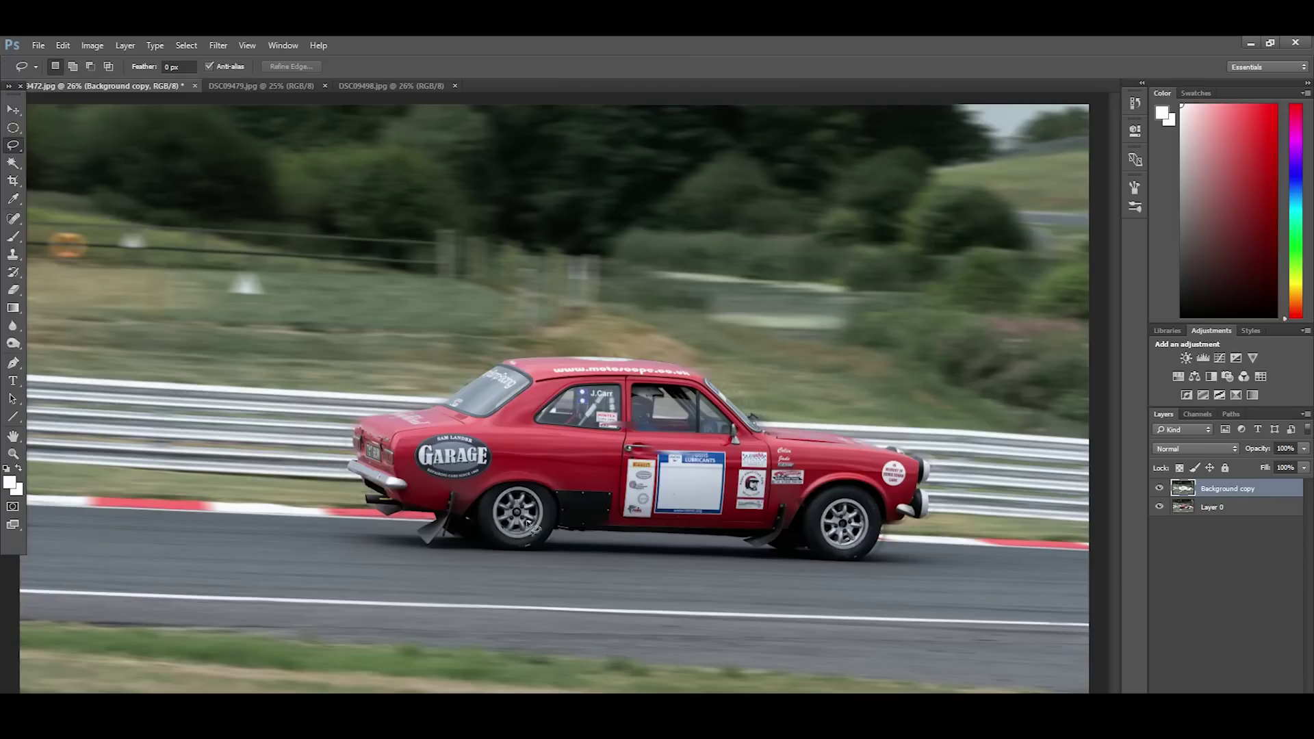
mouse_move(522, 488)
left_mouse_down()
mouse_move(489, 519)
mouse_move(513, 547)
mouse_move(554, 522)
mouse_move(544, 494)
mouse_move(523, 488)
left_mouse_up()
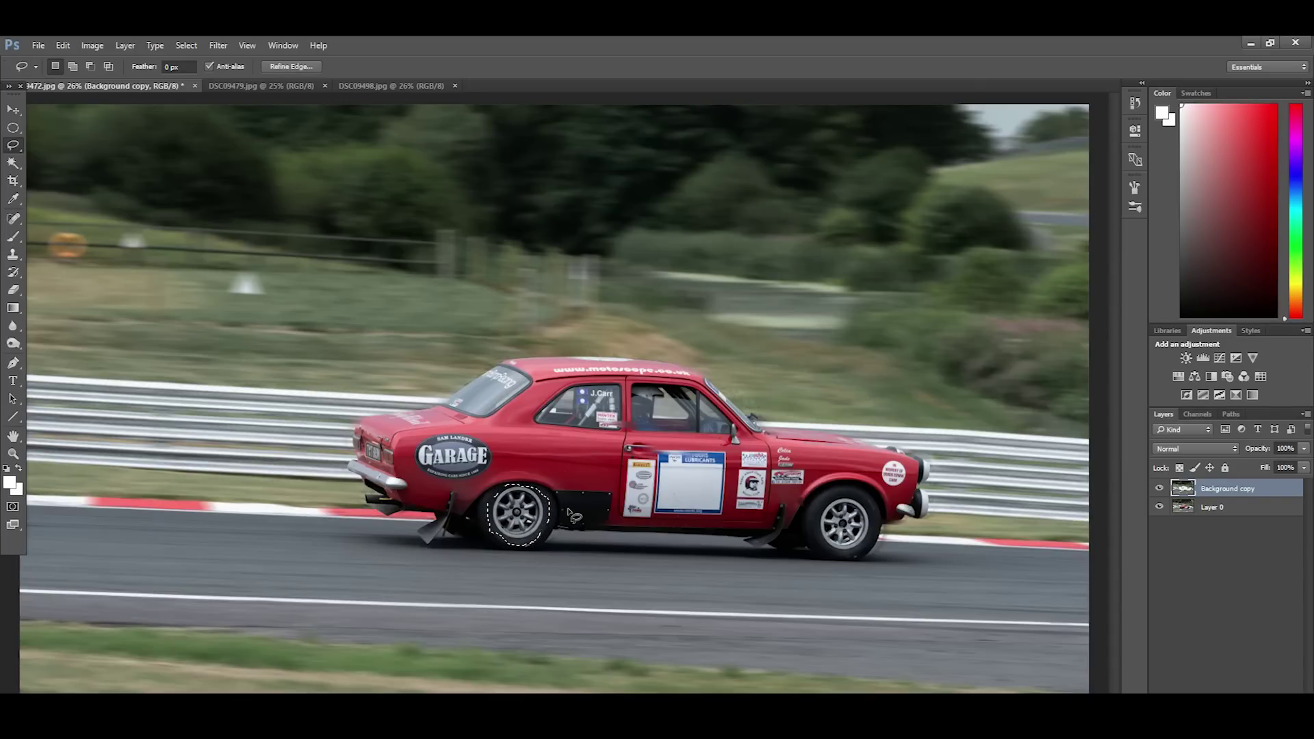
left_click(220, 46)
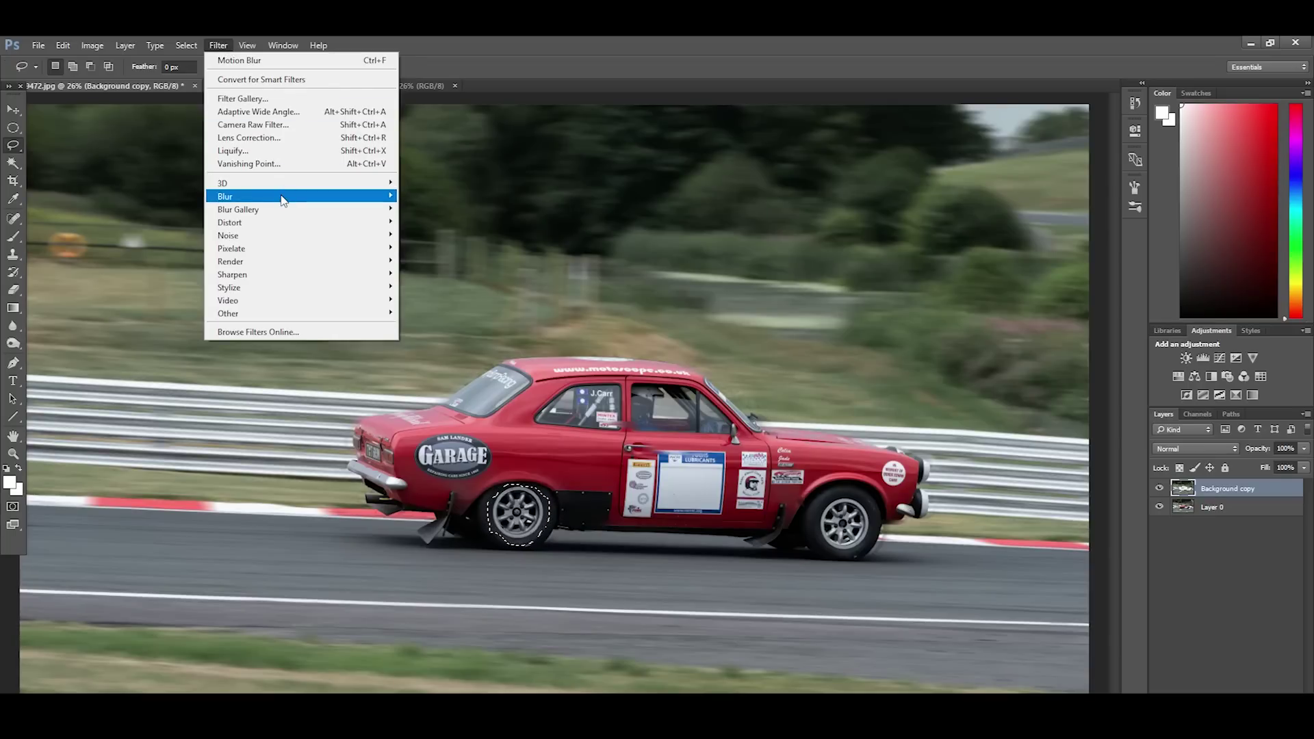
mouse_move(284, 198)
left_click(445, 288)
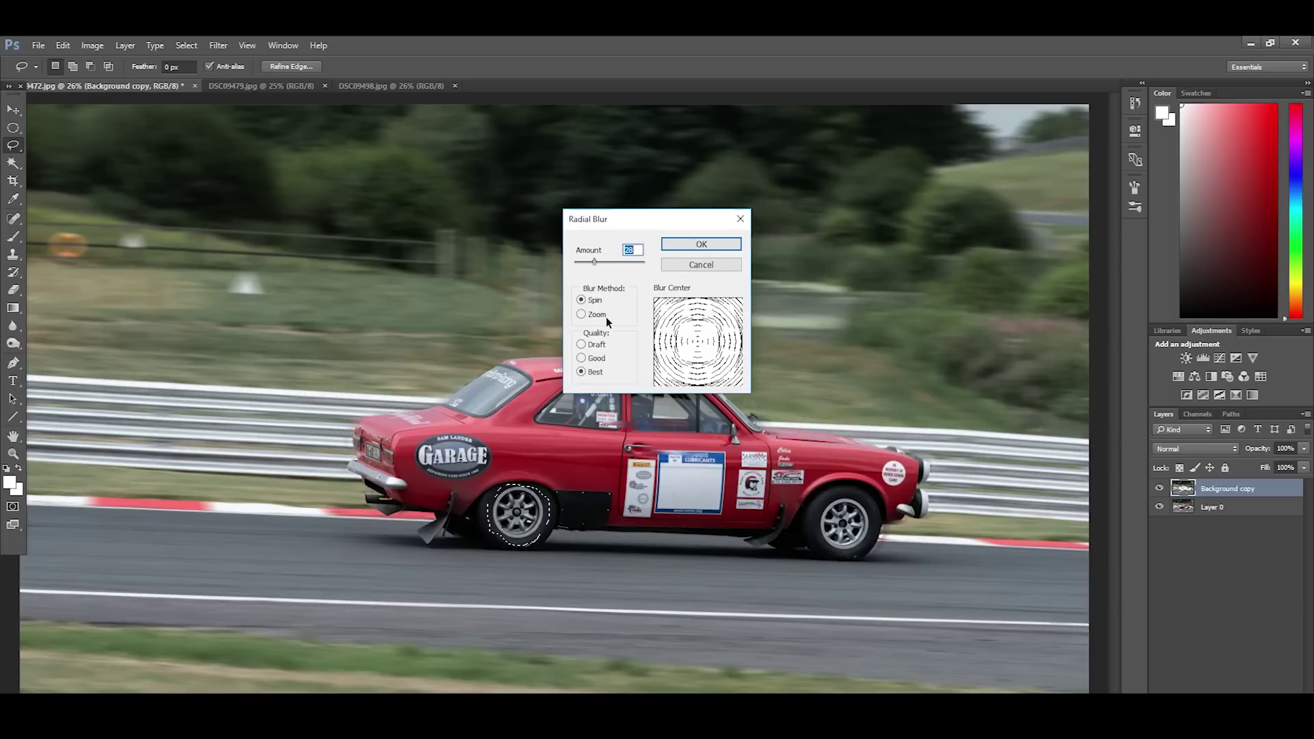
left_click_drag(591, 261, 595, 262)
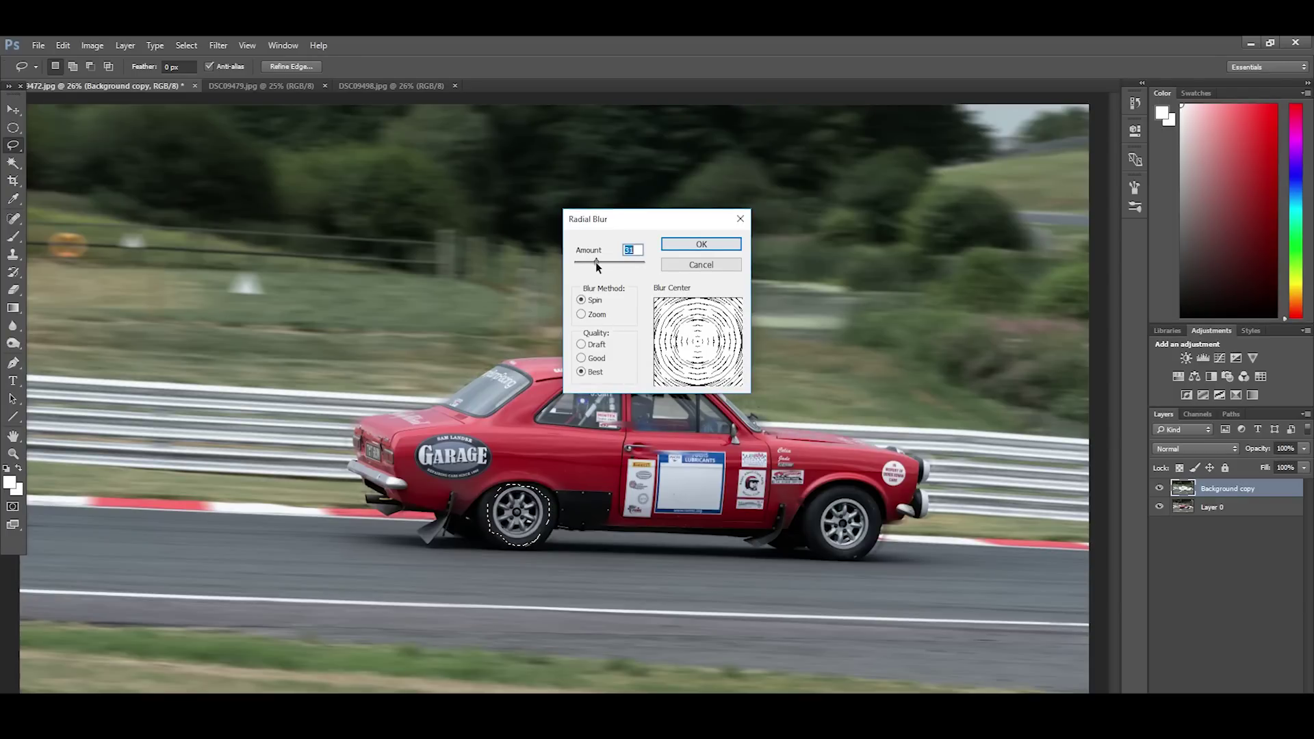
left_click(703, 245)
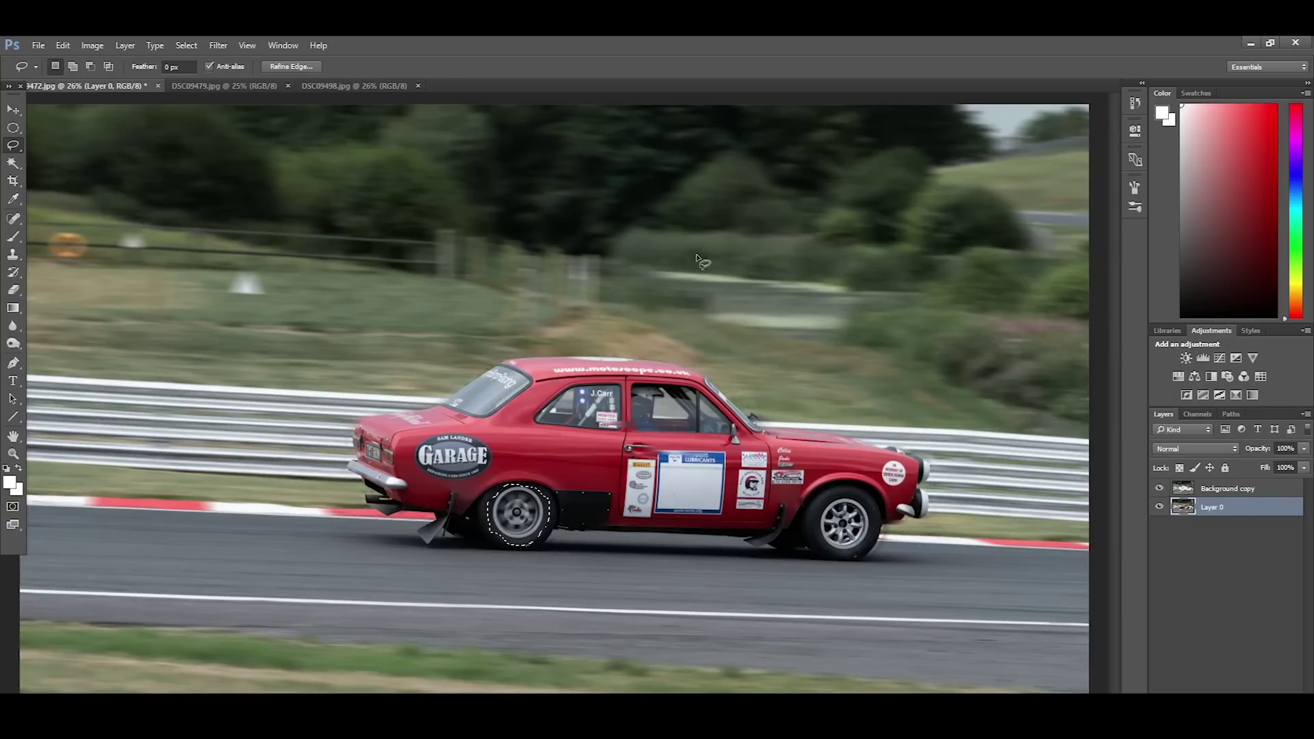
key("ctrl+d")
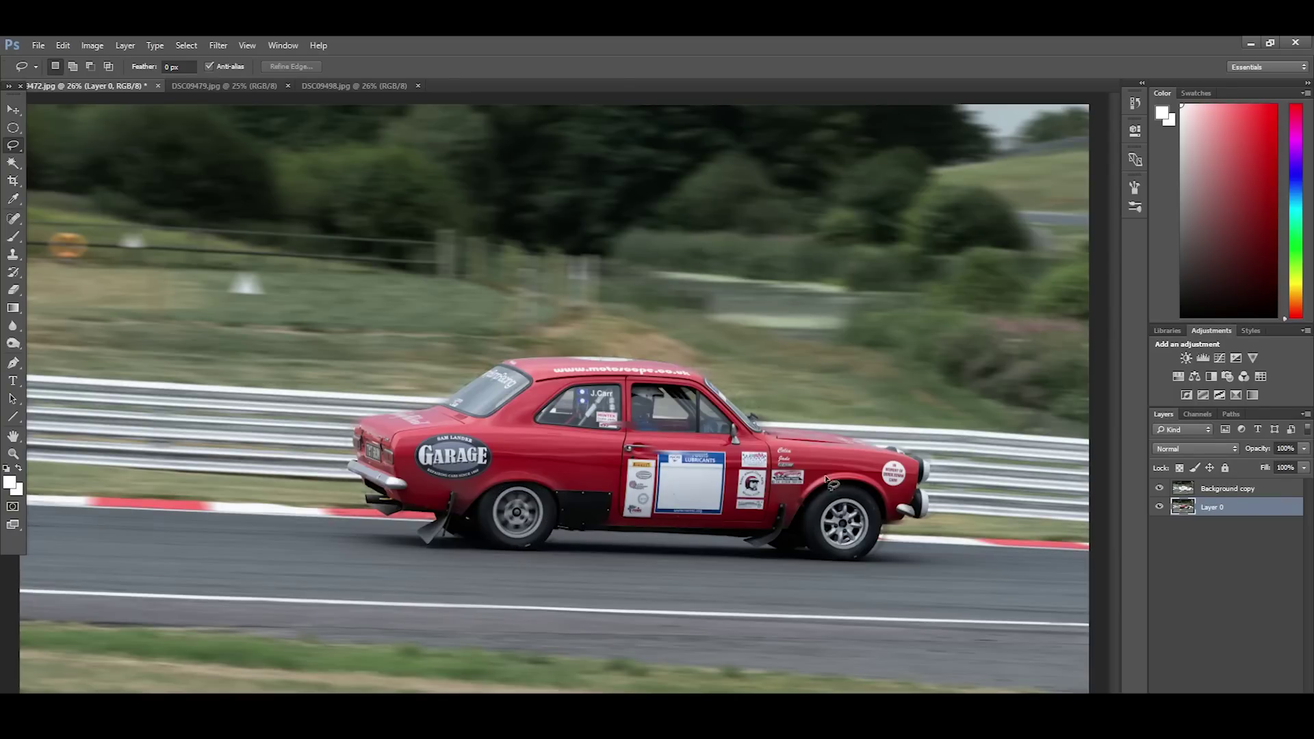
mouse_move(853, 498)
left_mouse_down()
mouse_move(820, 517)
mouse_move(821, 551)
mouse_move(854, 561)
mouse_move(878, 545)
mouse_move(884, 515)
mouse_move(850, 493)
left_mouse_up()
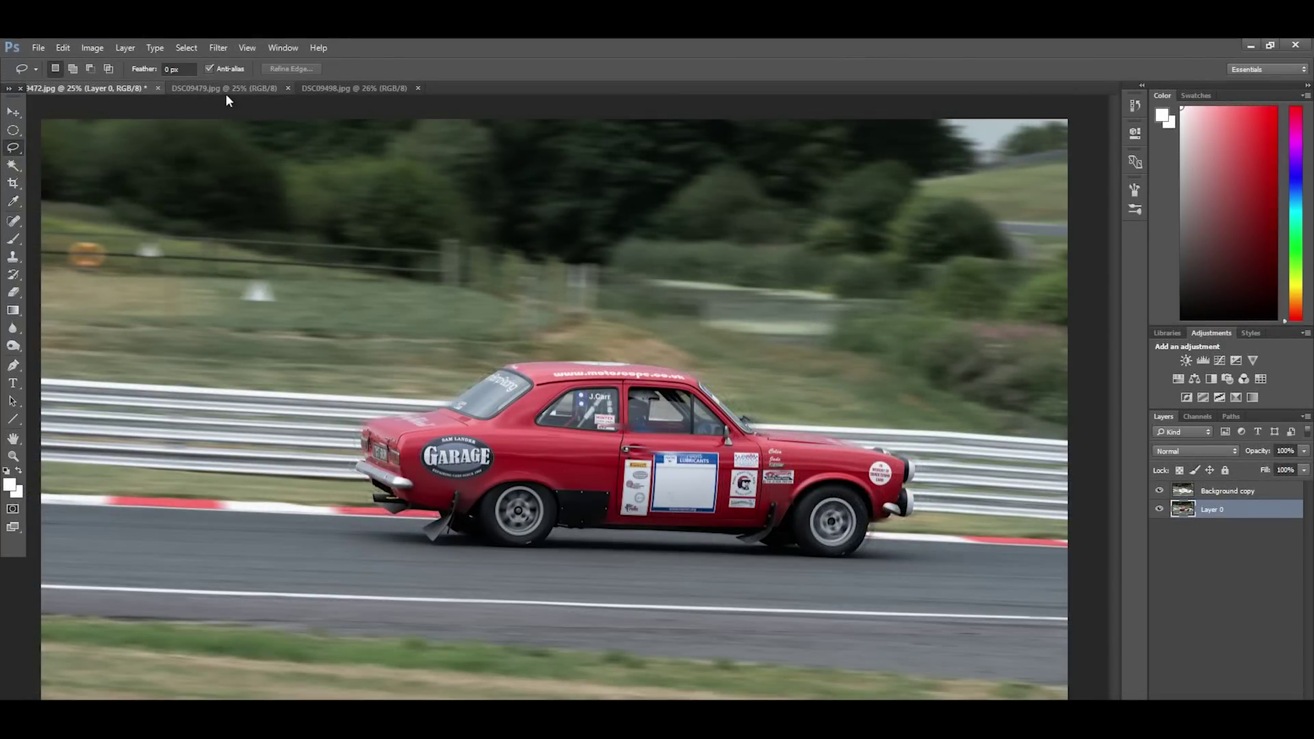
Compare the edited DSC09472.jpg with DSC09479.jpg and DSC09498.jpg, examining the background blur and wheels.
left_click(227, 90)
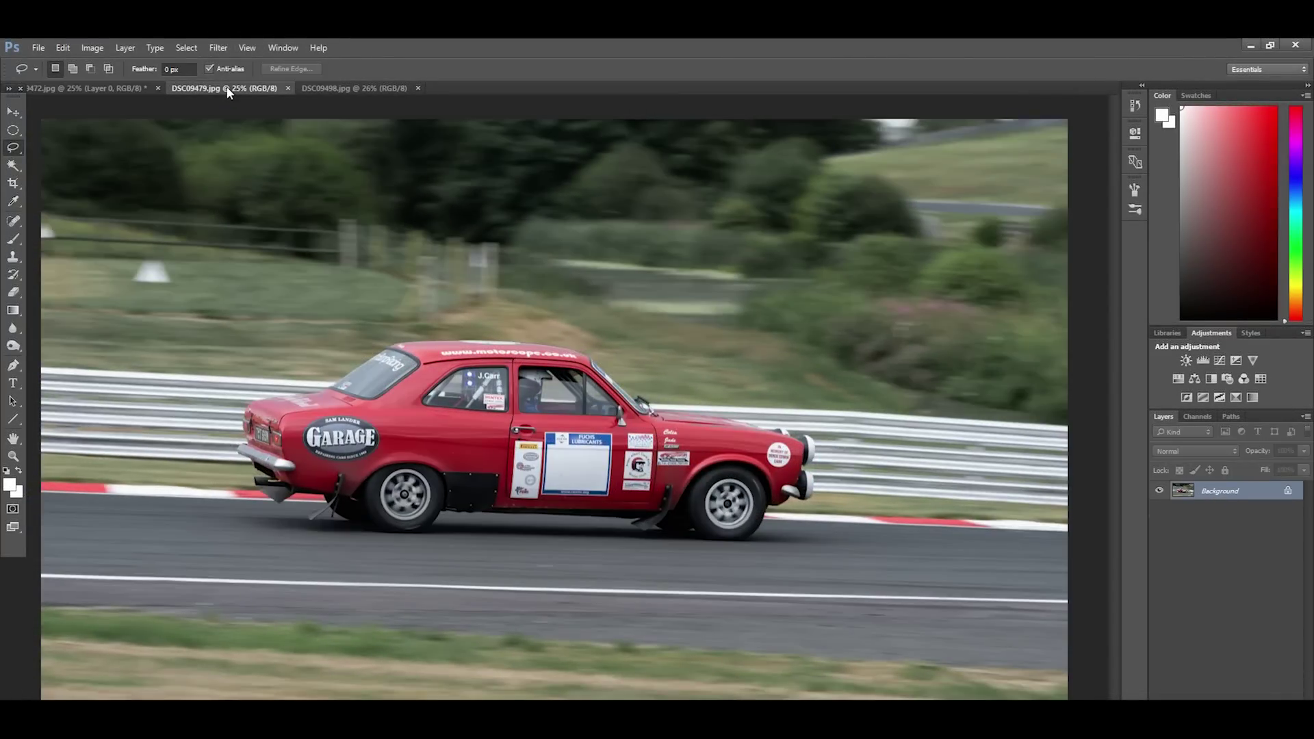
left_click(142, 88)
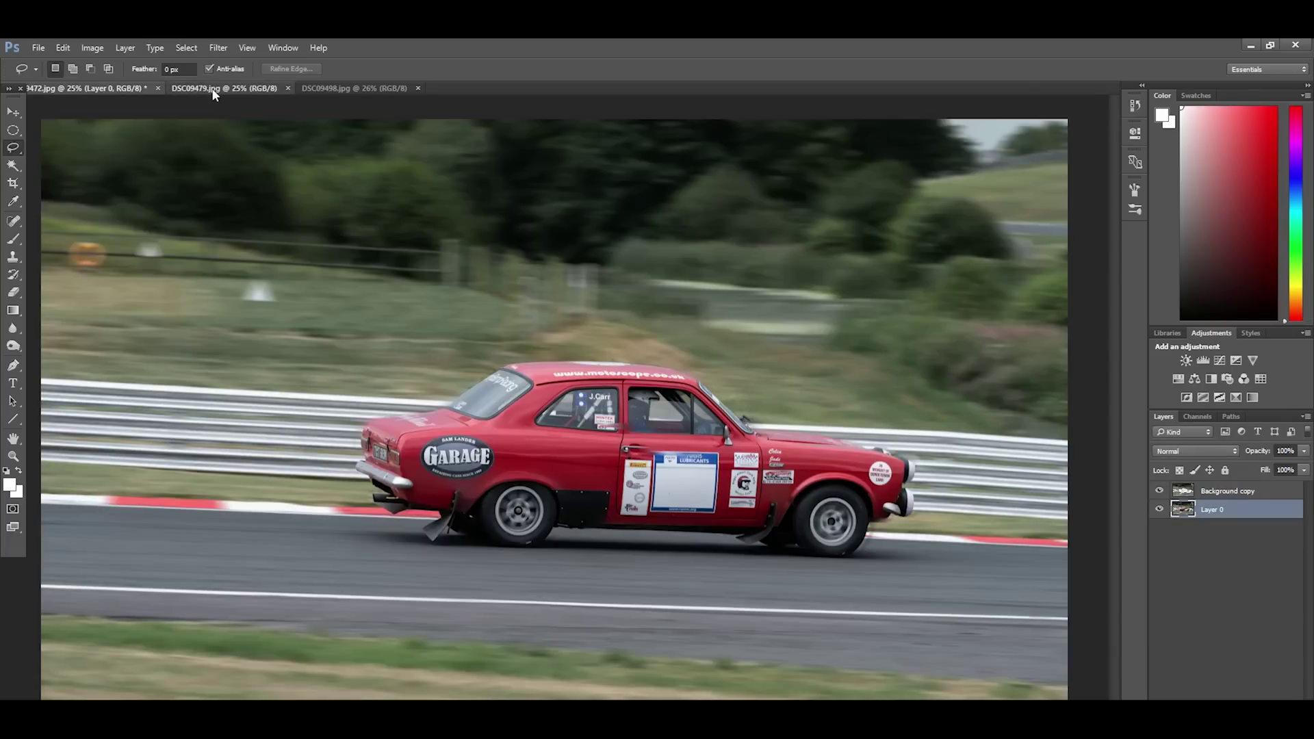
left_click(204, 89)
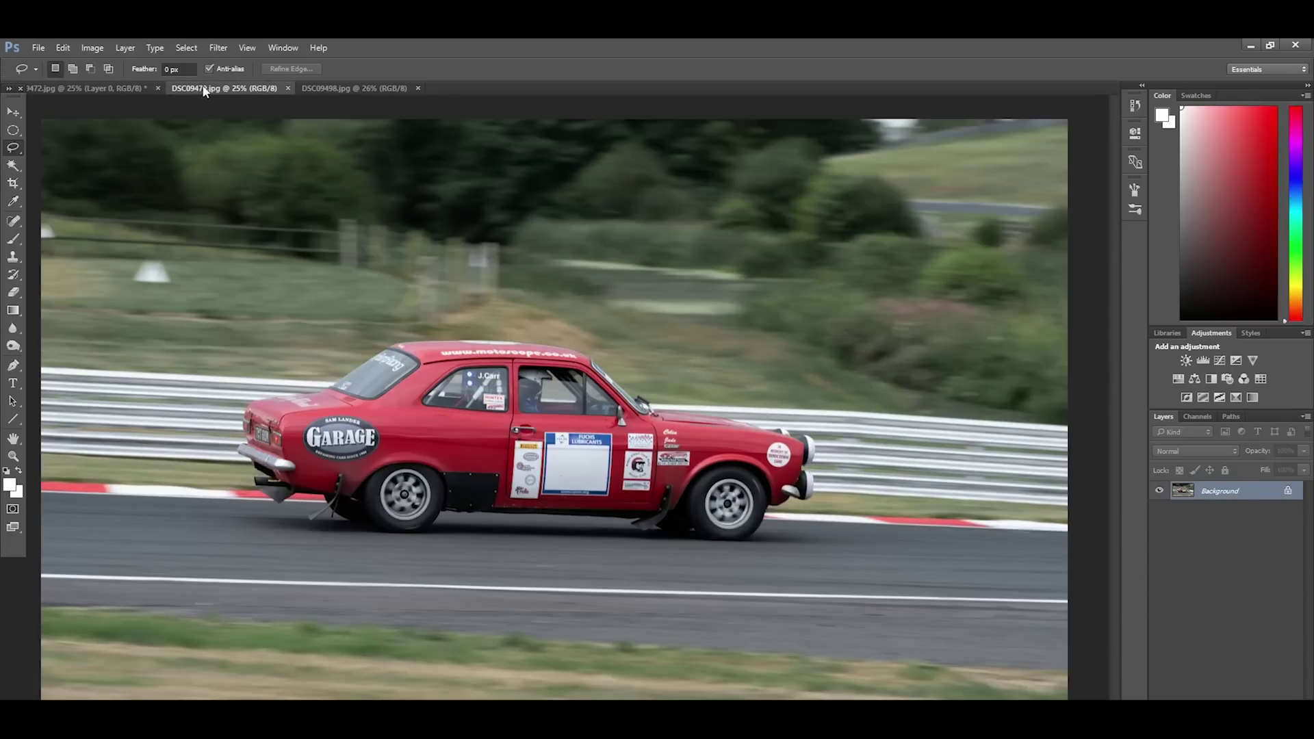
left_click(120, 88)
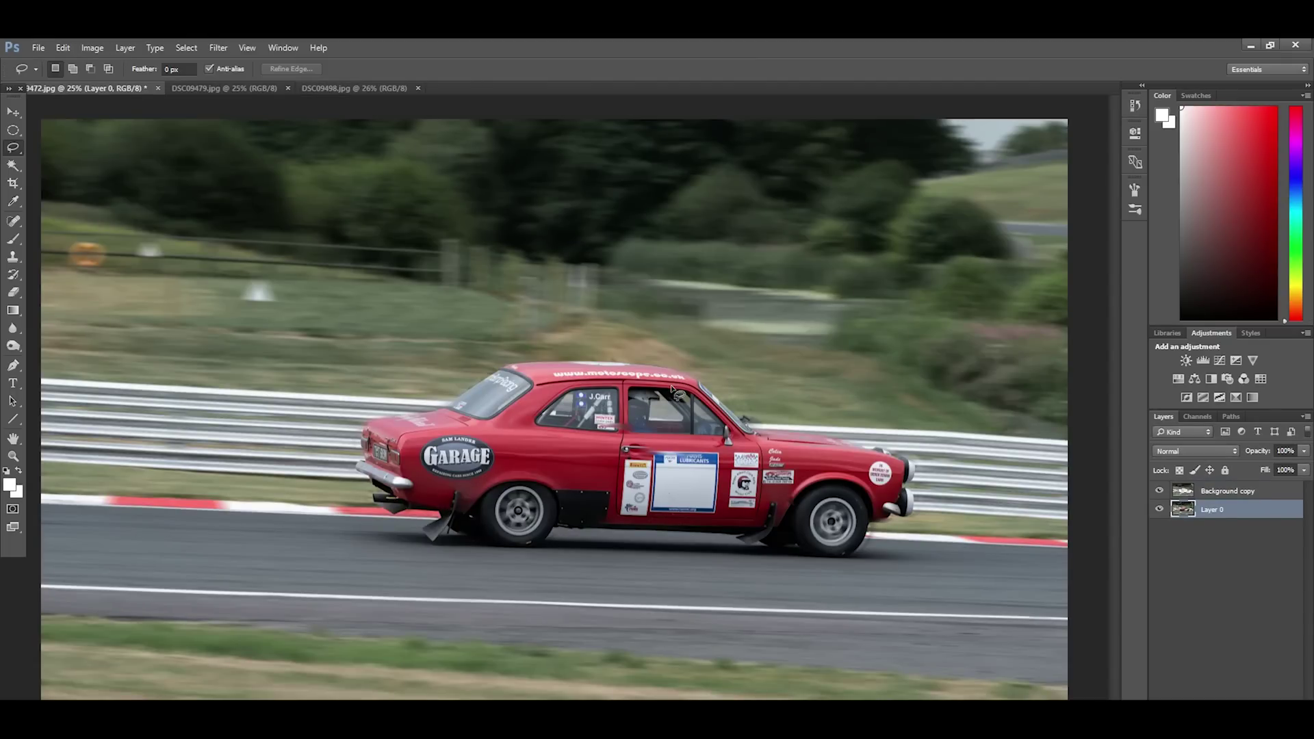
left_click(248, 89)
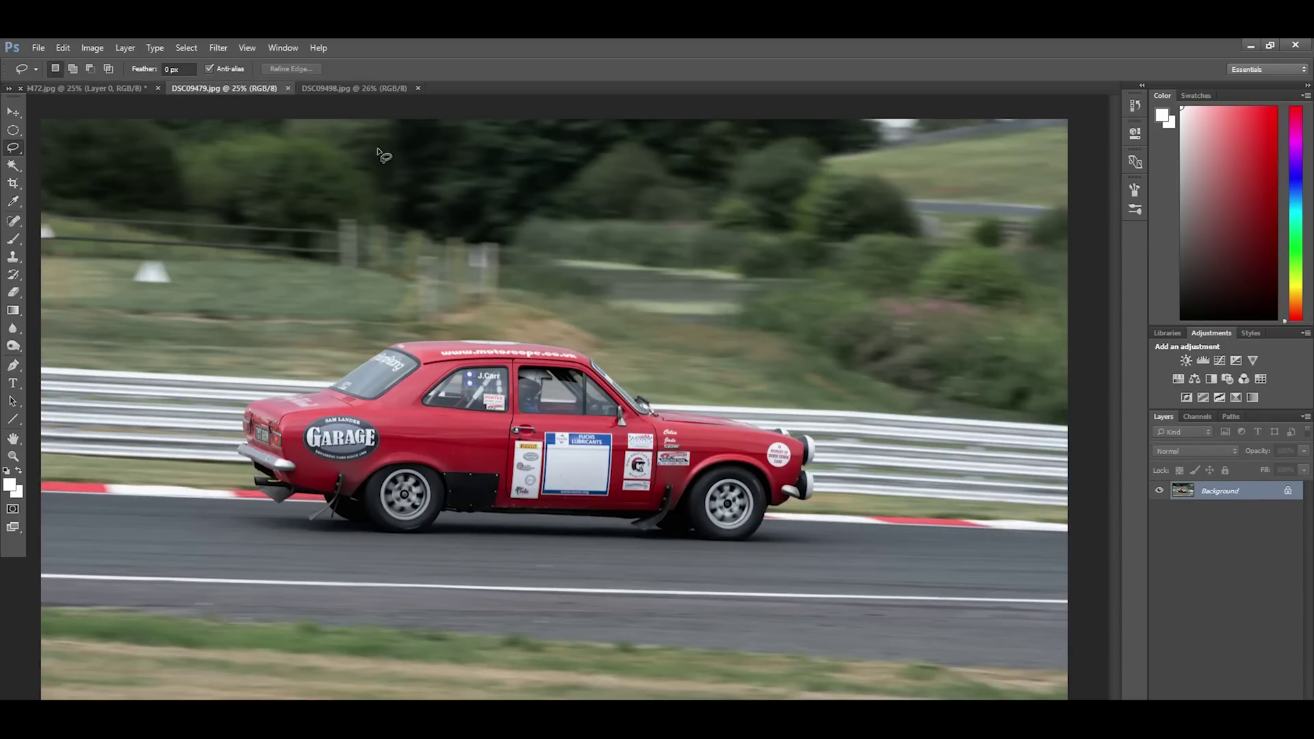
left_click(360, 90)
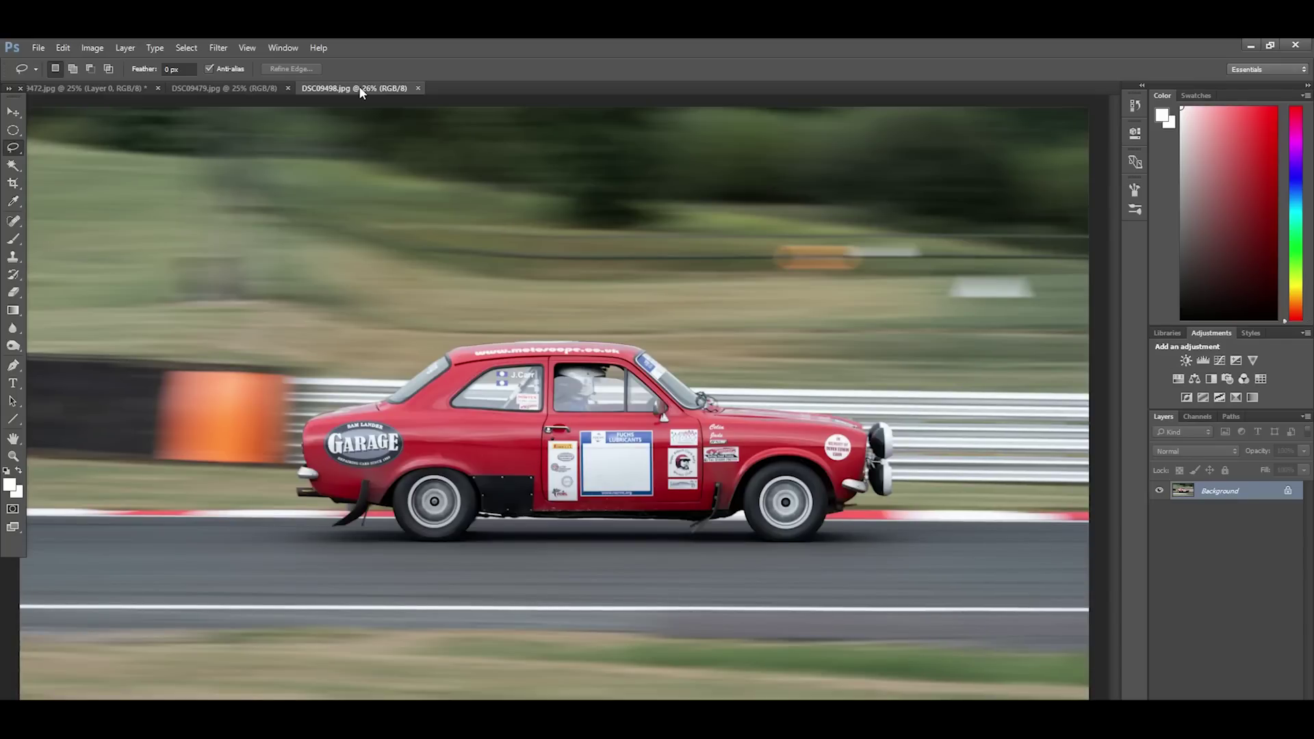
left_click(250, 88)
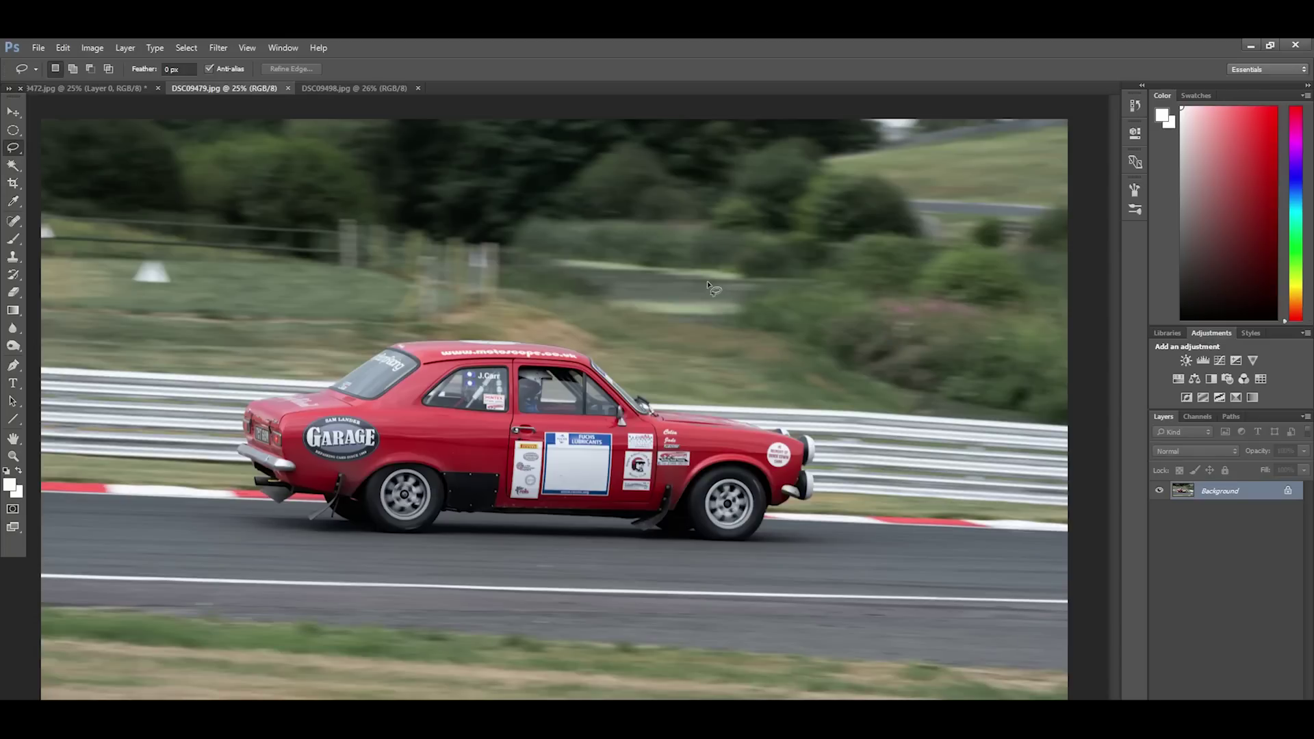
left_click(344, 90)
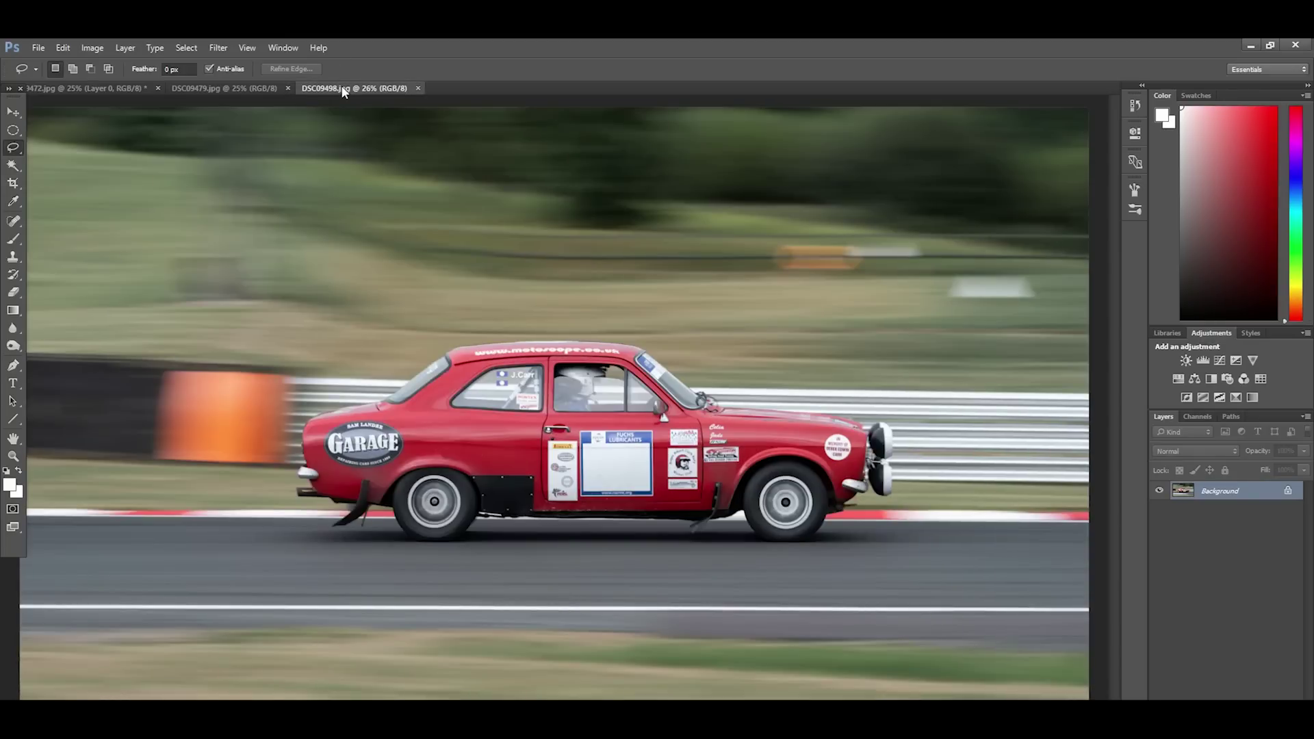
Duplicate the Background layer of DSC09479.jpg as "Background copy" in the same document.
left_click(13, 111)
left_click(224, 88)
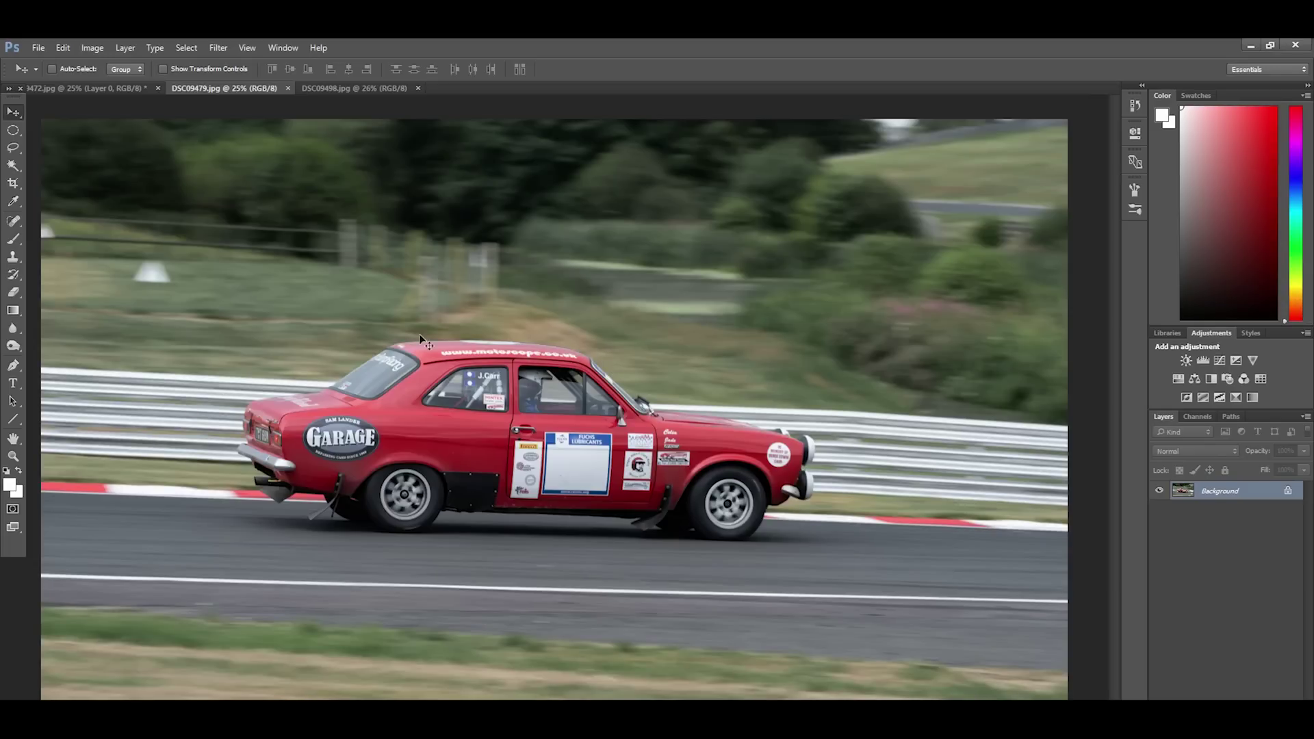
right_click(1225, 495)
left_click(1206, 512)
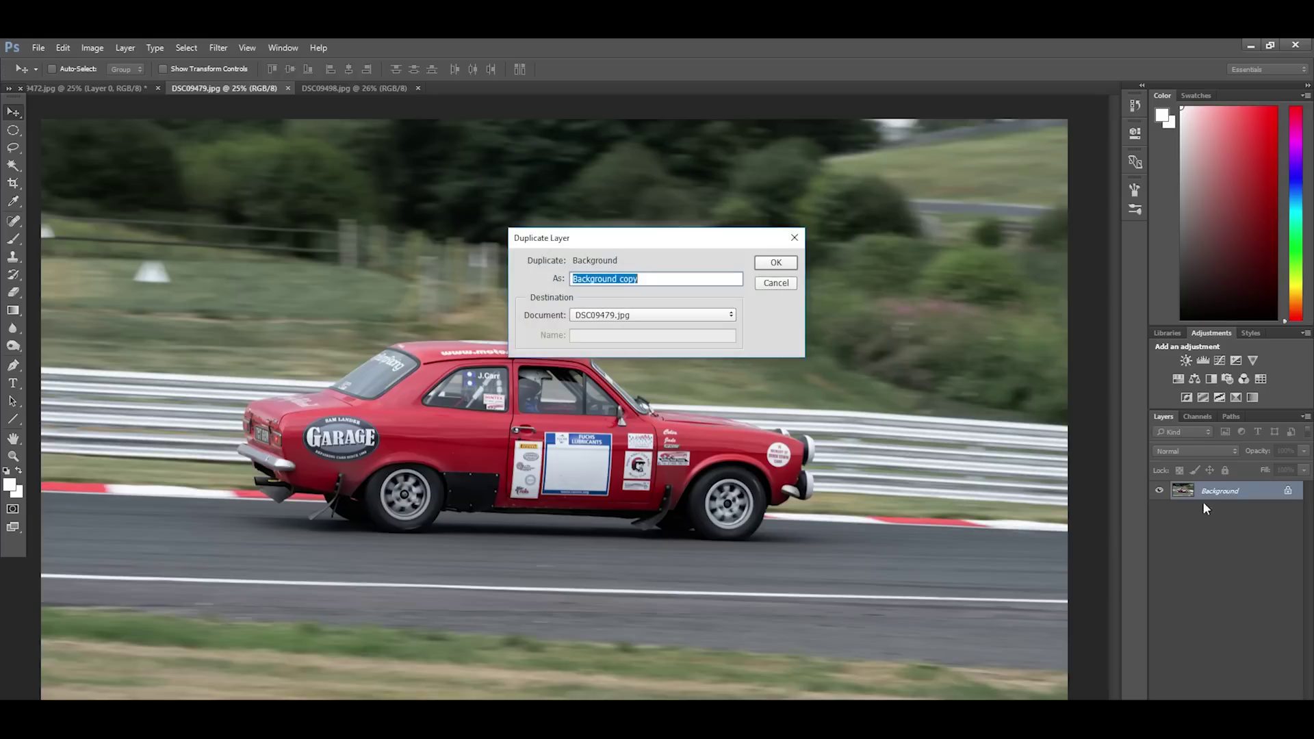
left_click(775, 263)
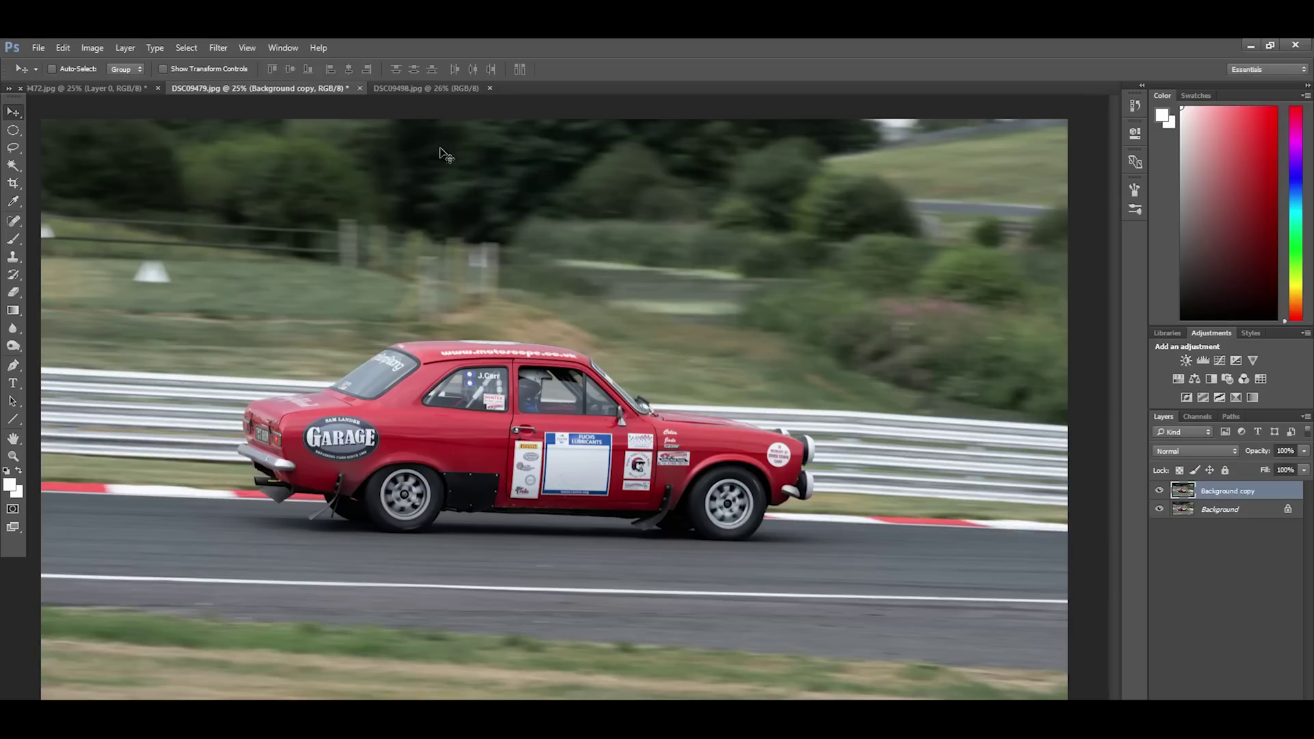
Apply a Motion Blur to the Background copy layer with an angle of -3° and a distance of 400 pixels.
left_click(227, 47)
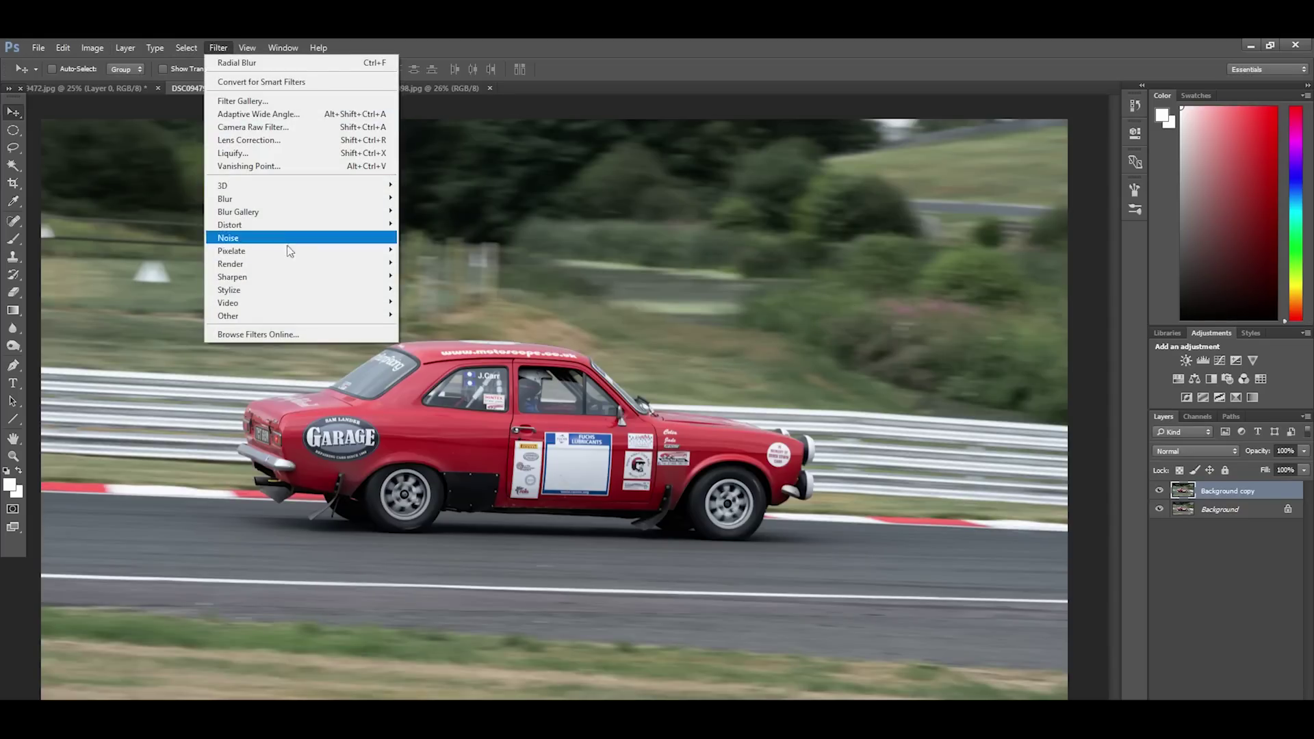
mouse_move(226, 199)
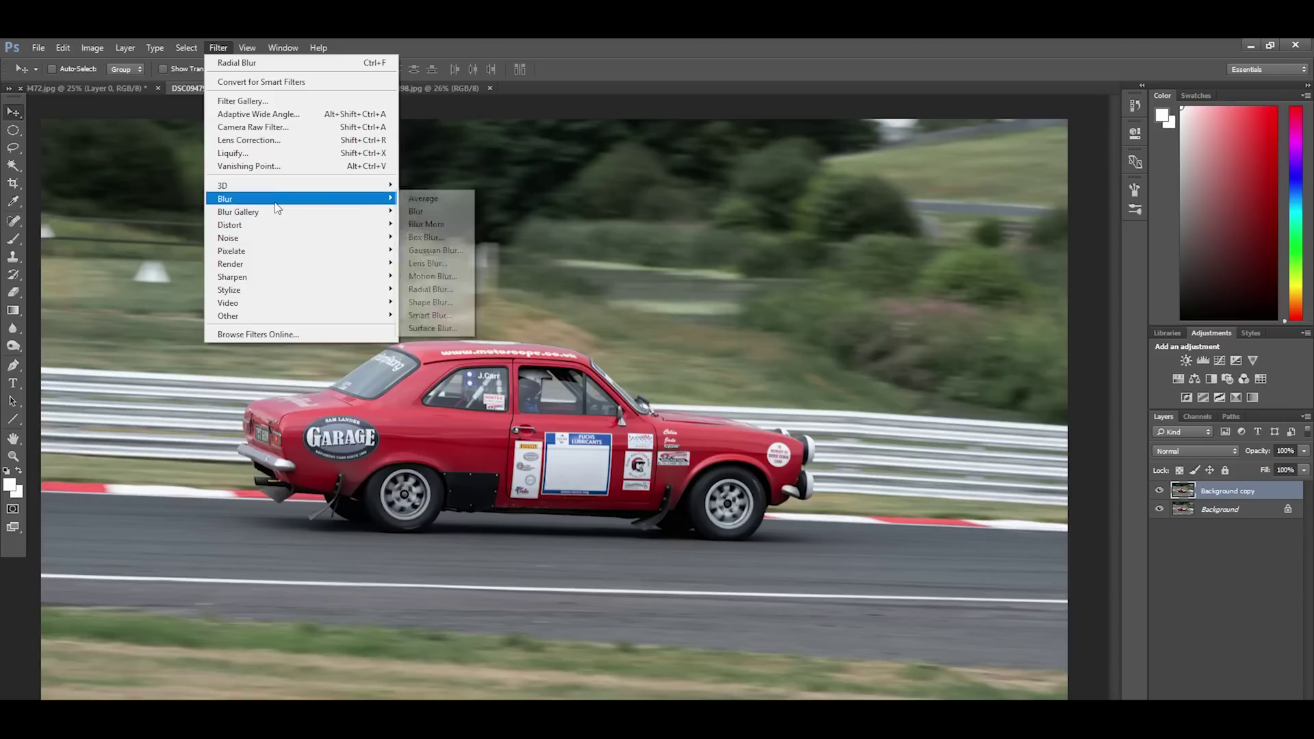
left_click(432, 275)
left_click_drag(604, 445, 643, 439)
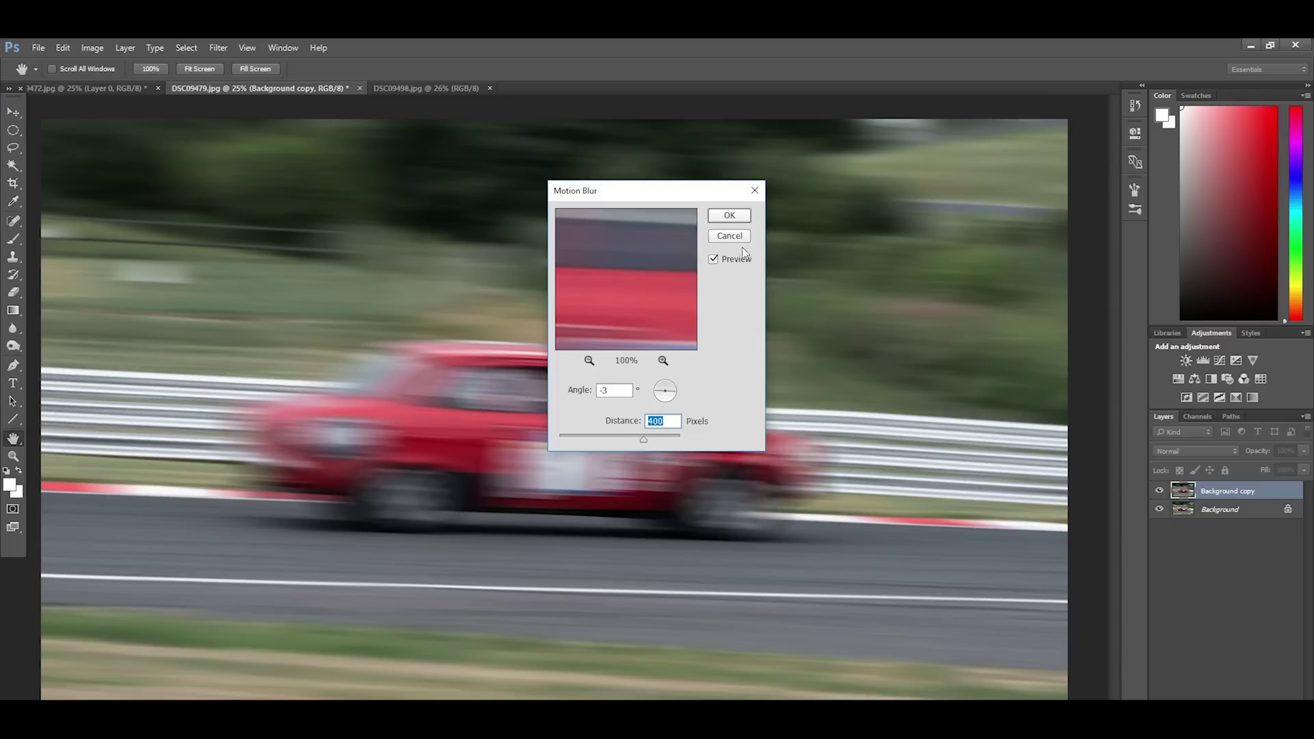
left_click(728, 216)
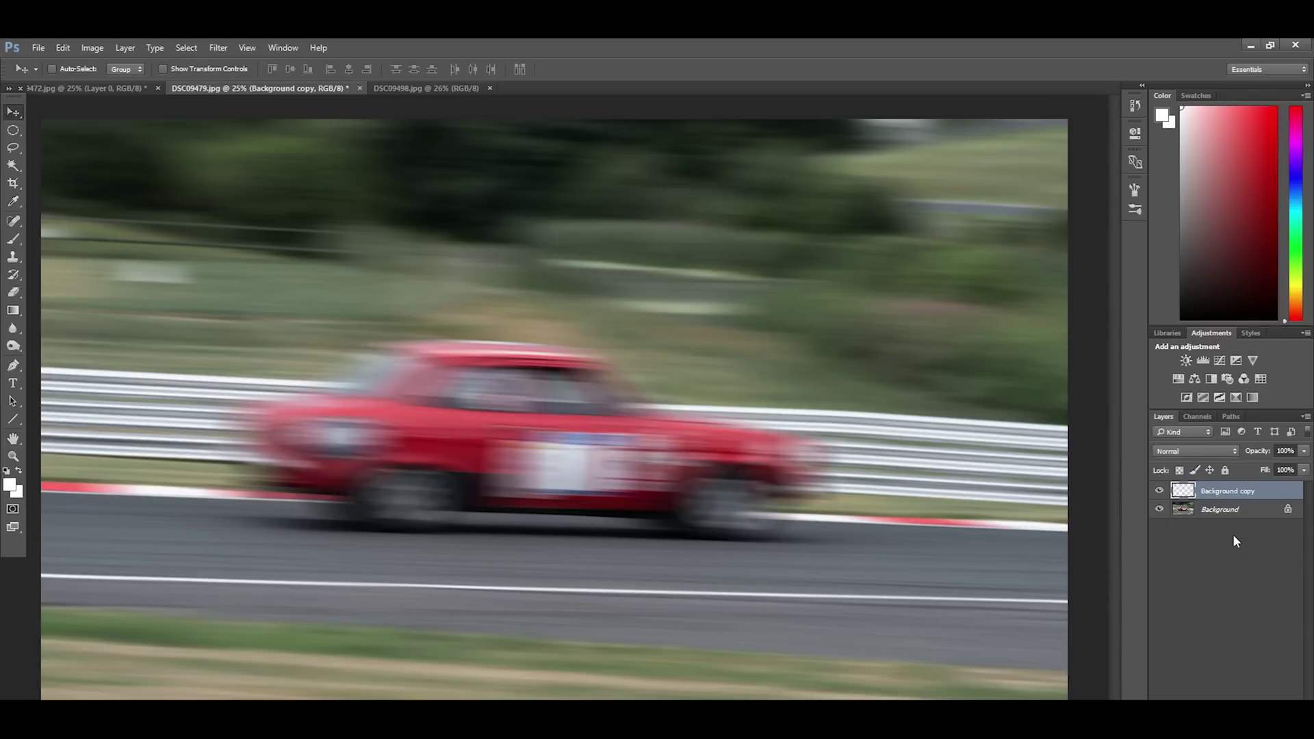
Erase the blurred car from the Background copy layer of DSC09479.jpg to expose the sharp car underneath.
key("e")
mouse_move(308, 438)
left_mouse_down()
mouse_move(321, 497)
mouse_move(402, 531)
mouse_move(390, 445)
mouse_move(440, 402)
mouse_move(617, 418)
mouse_move(807, 503)
mouse_move(785, 532)
mouse_move(608, 516)
mouse_move(833, 502)
left_mouse_up()
Draw a freehand Lasso selection around the rear wheel, just outside its metal rim.
key("z")
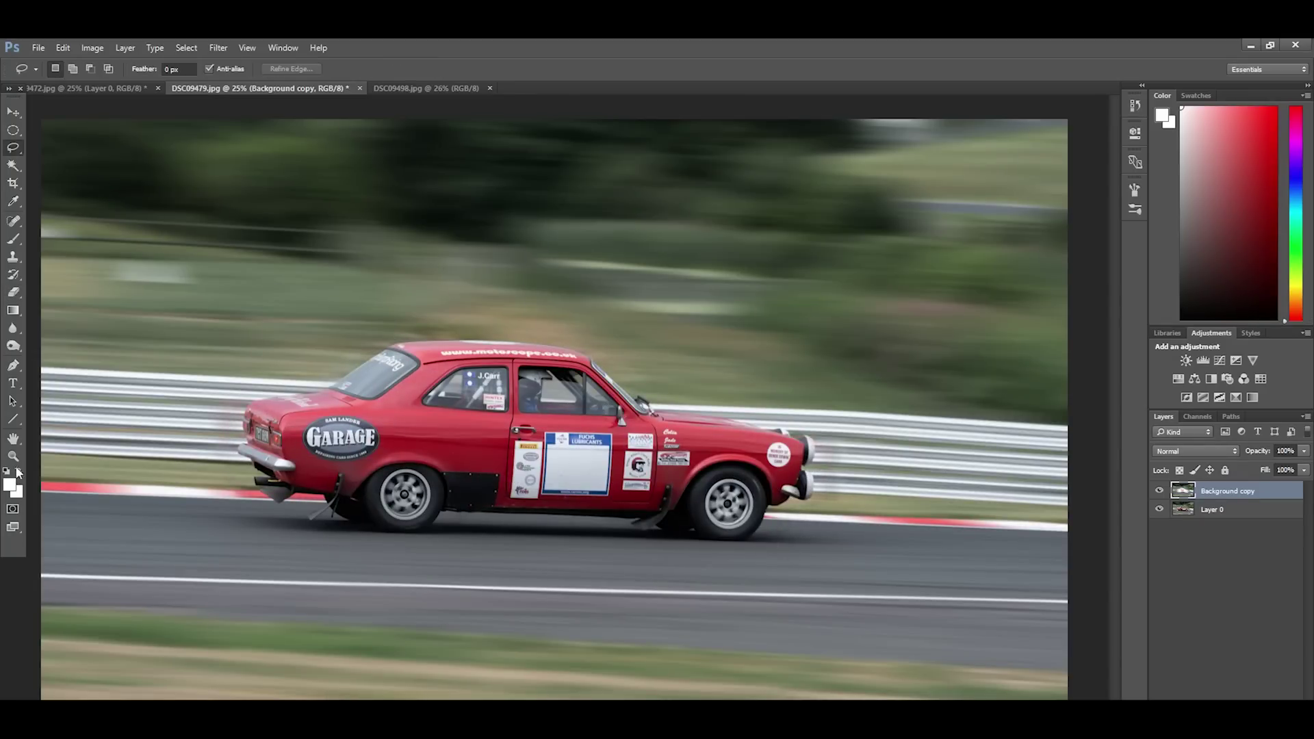
left_click(326, 547)
left_click(156, 398)
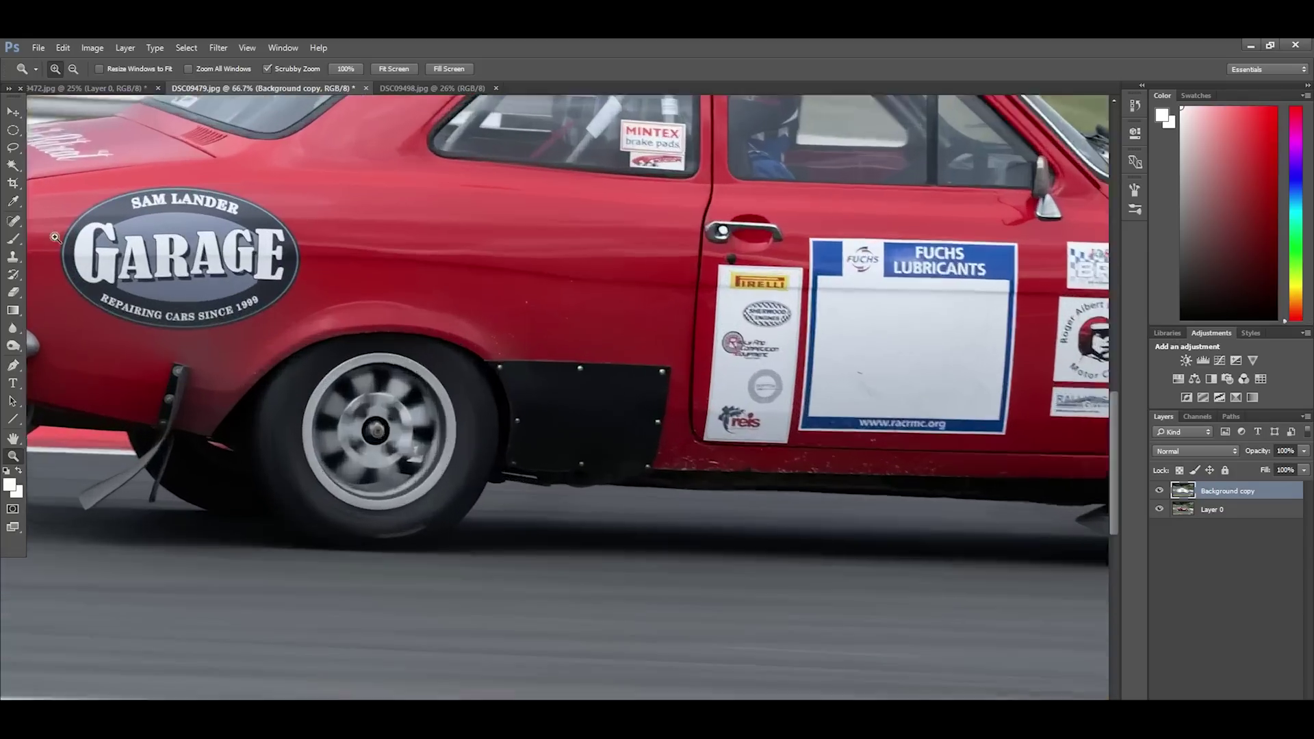
left_click(13, 148)
mouse_move(445, 354)
left_mouse_down()
mouse_move(376, 354)
mouse_move(337, 404)
mouse_move(332, 498)
mouse_move(393, 558)
mouse_move(513, 574)
mouse_move(563, 517)
mouse_move(575, 406)
mouse_move(492, 346)
mouse_move(449, 339)
left_mouse_up()
Apply a best-quality spin Radial Blur with an amount of 61 to the selected rear wheel on Layer 0, and deselect.
left_click(218, 48)
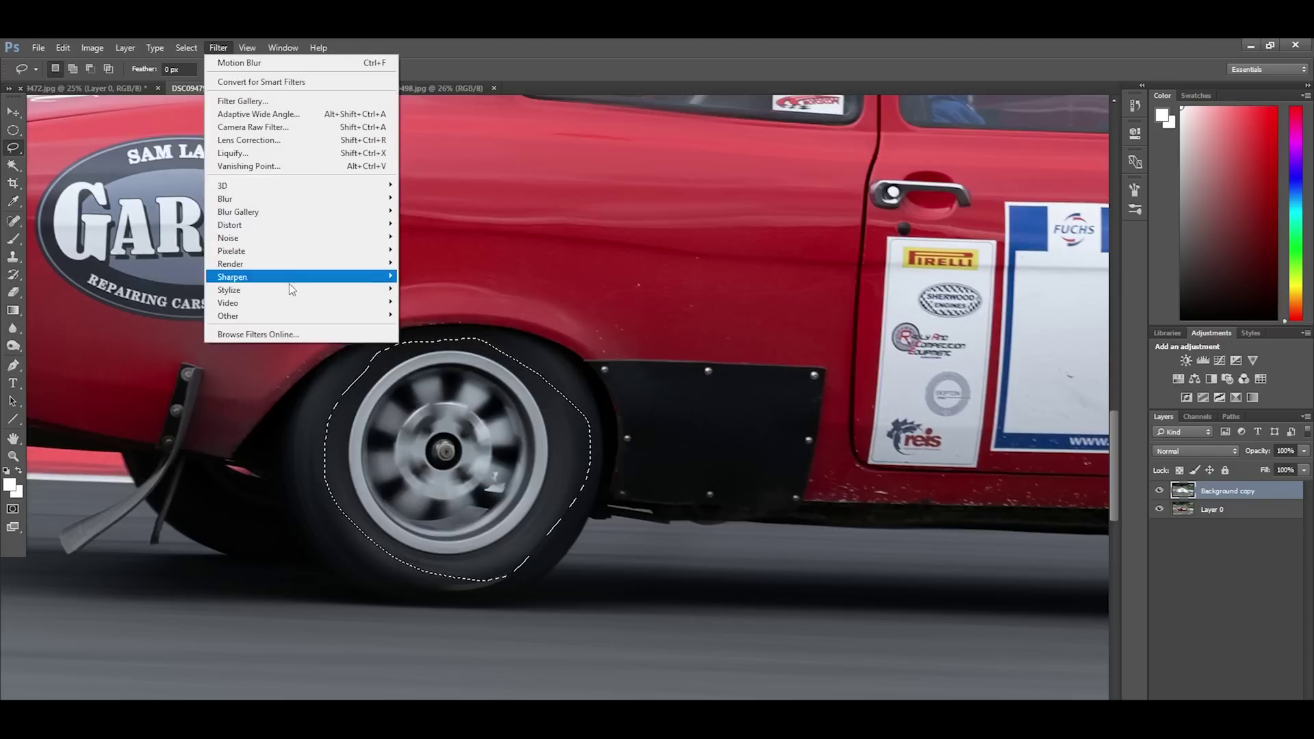
mouse_move(370, 198)
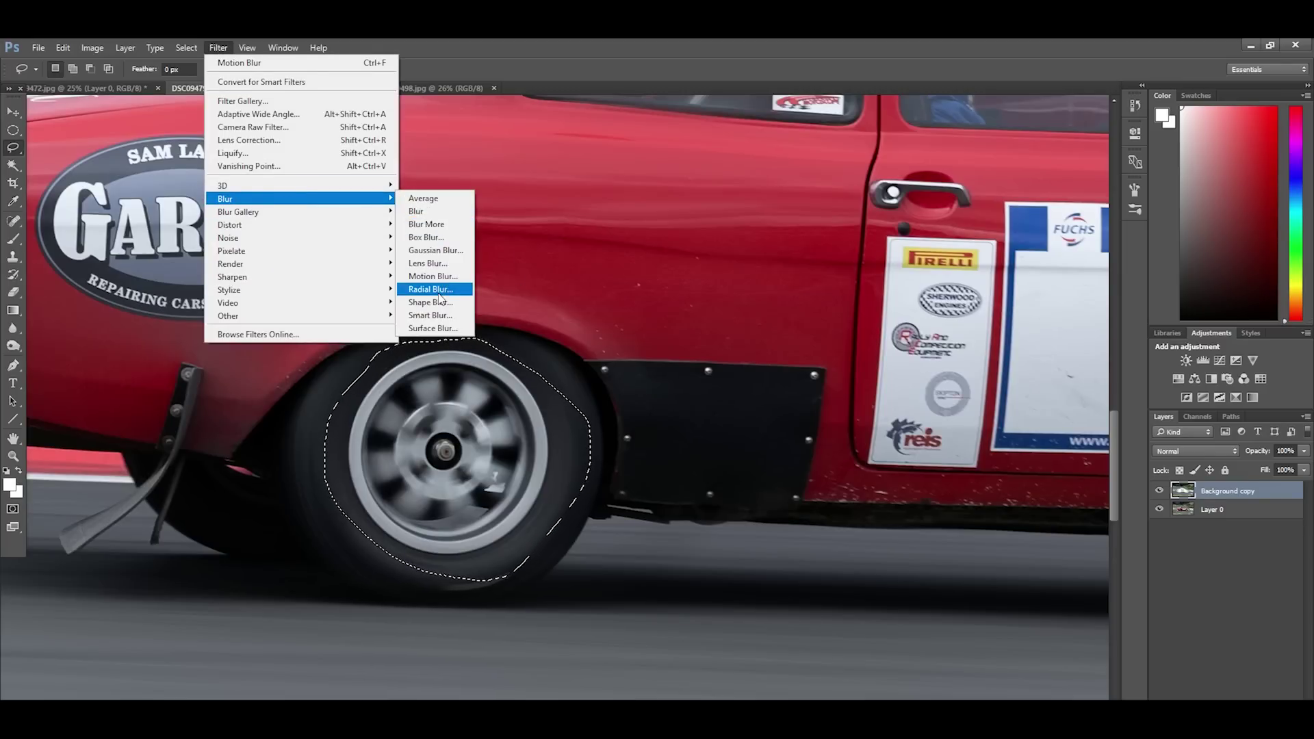
left_click(437, 290)
left_click_drag(622, 264, 618, 269)
left_click(705, 248)
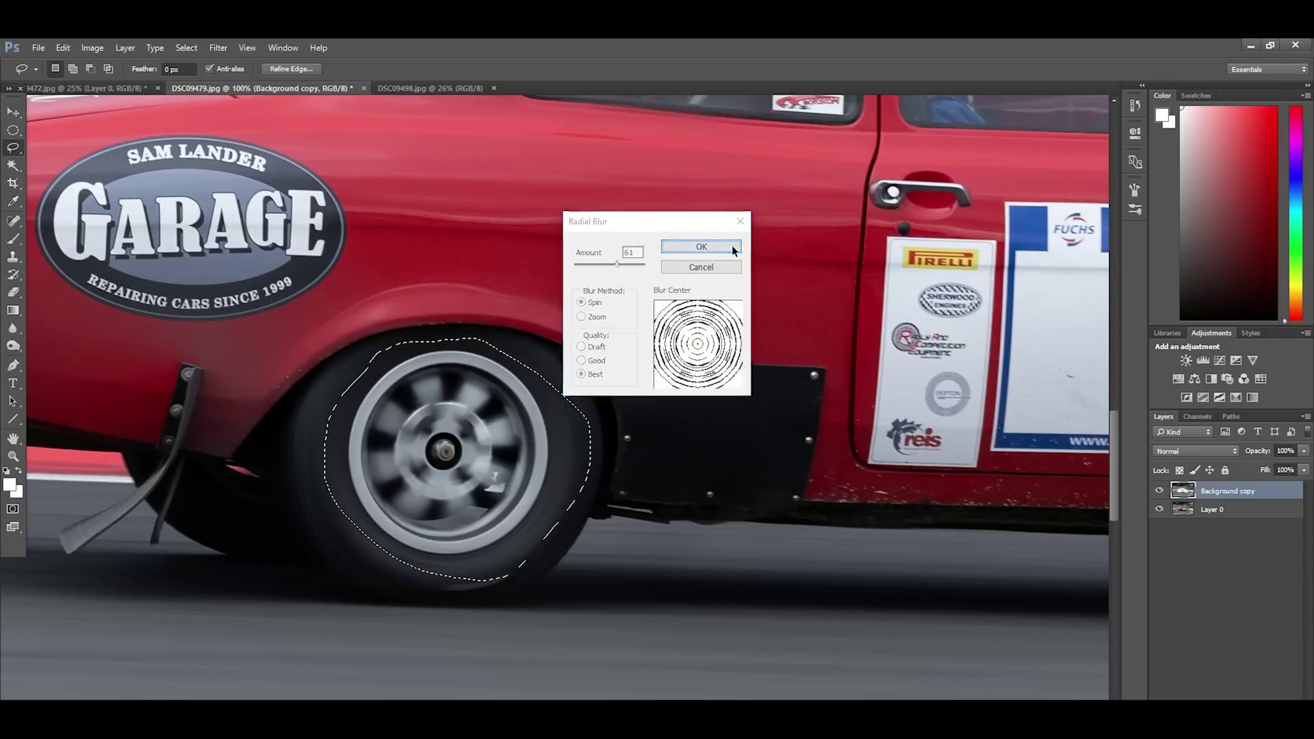
key("alt+bracketleft")
key("ctrl+d")
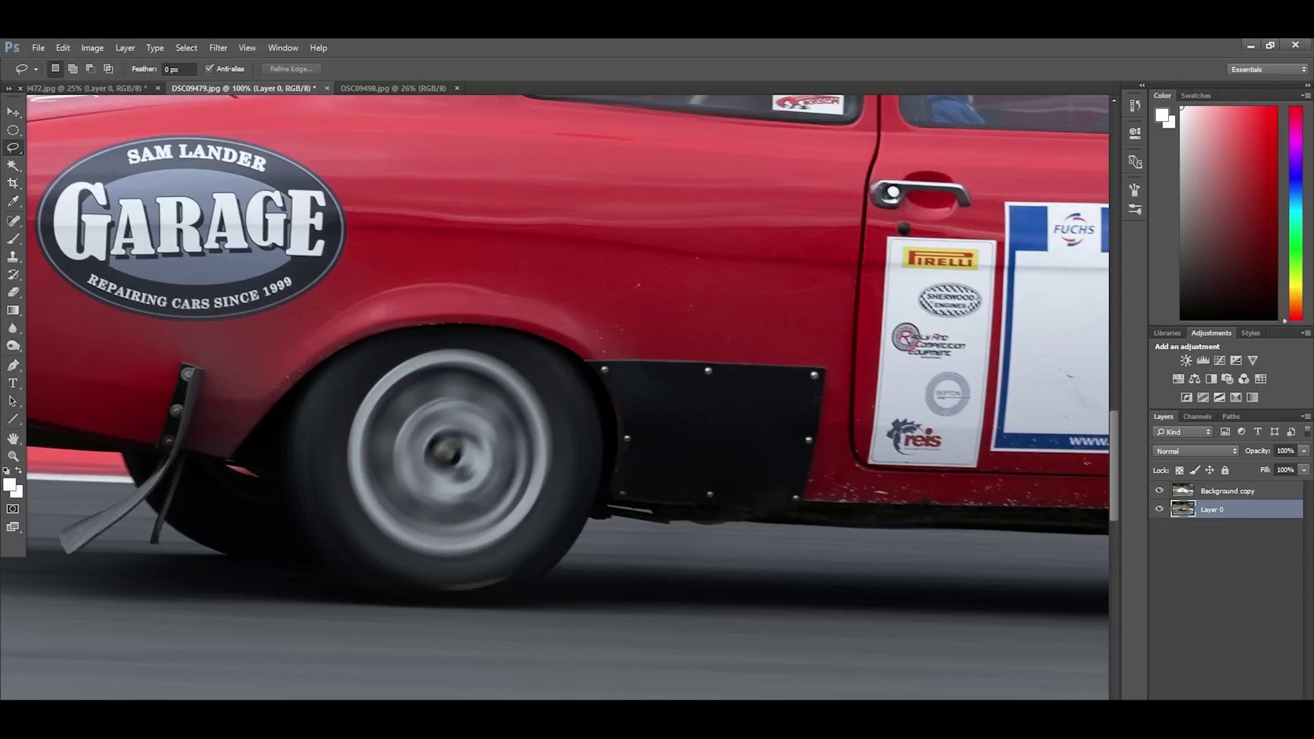
Lasso the front wheel and apply a best-quality spin Radial Blur with an amount of 61 to it on Layer 0.
scroll(838, 276, "right", 10)
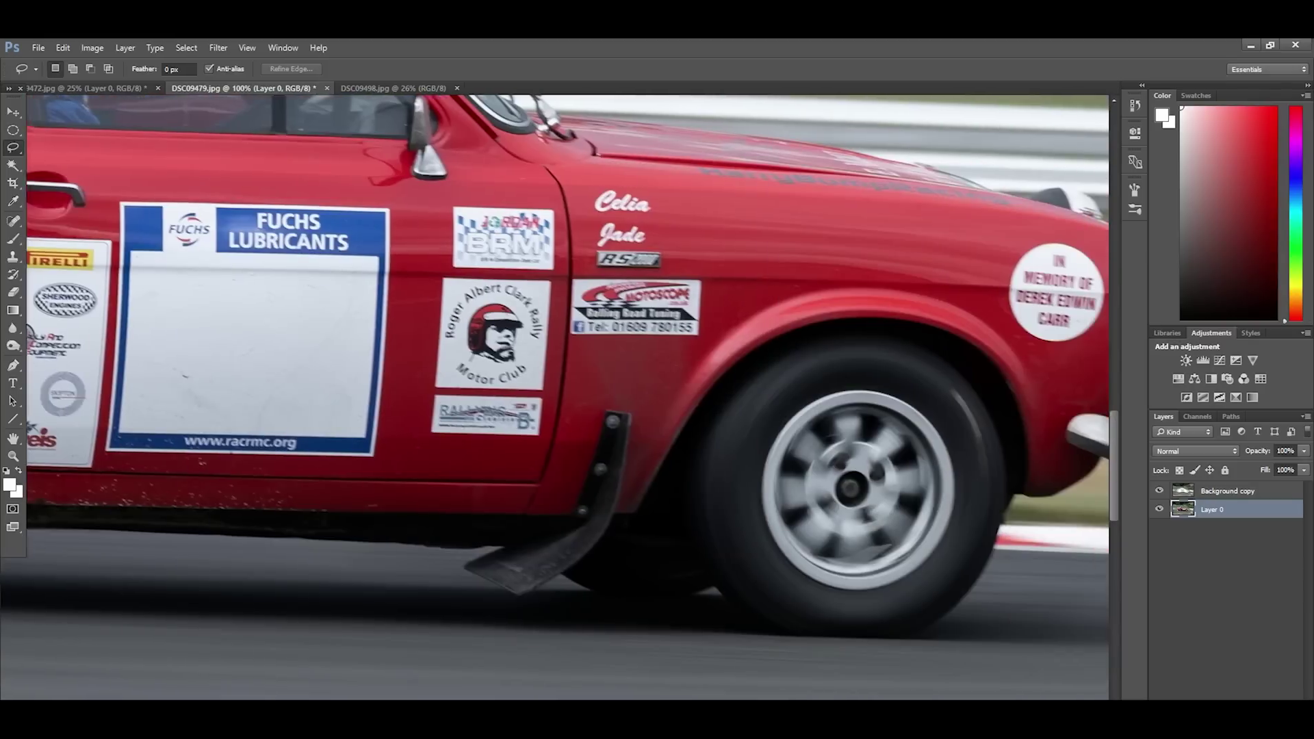
mouse_move(810, 373)
left_mouse_down()
mouse_move(687, 465)
mouse_move(687, 522)
mouse_move(750, 595)
mouse_move(816, 603)
mouse_move(875, 575)
mouse_move(929, 468)
mouse_move(868, 392)
left_mouse_up()
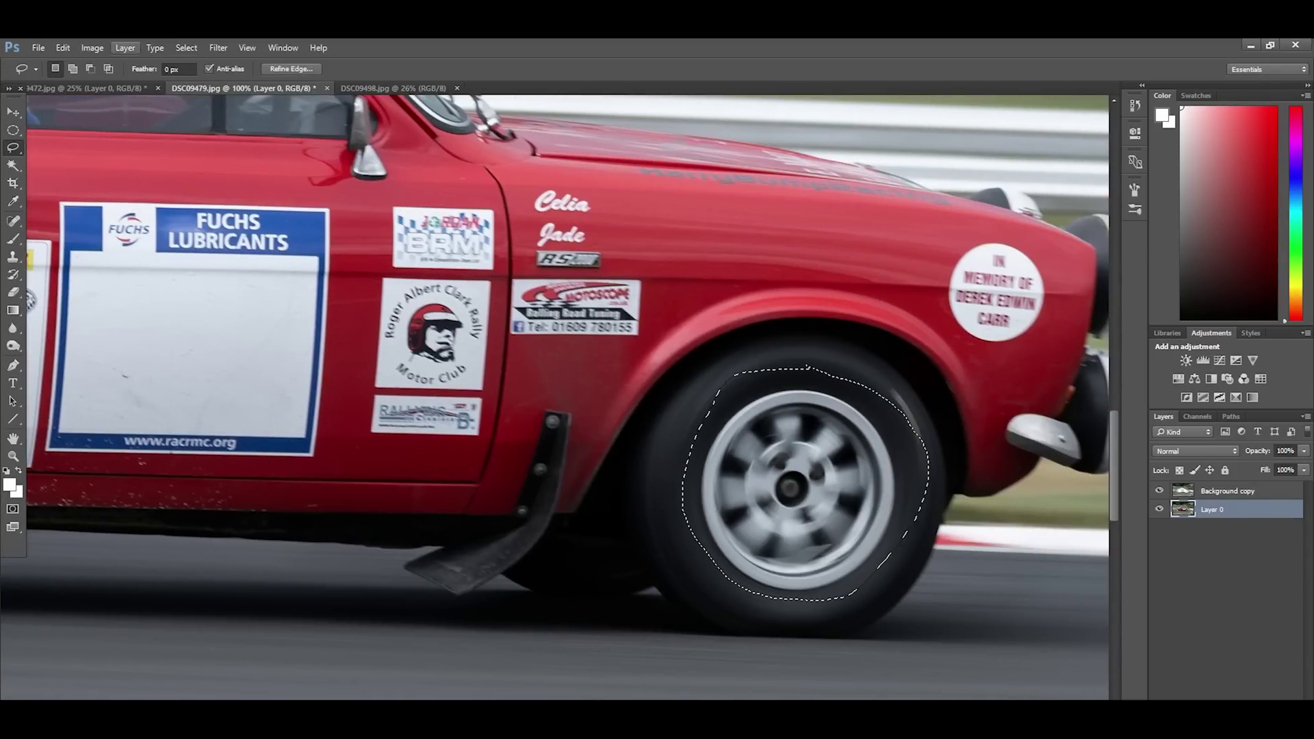
left_click(218, 48)
mouse_move(233, 198)
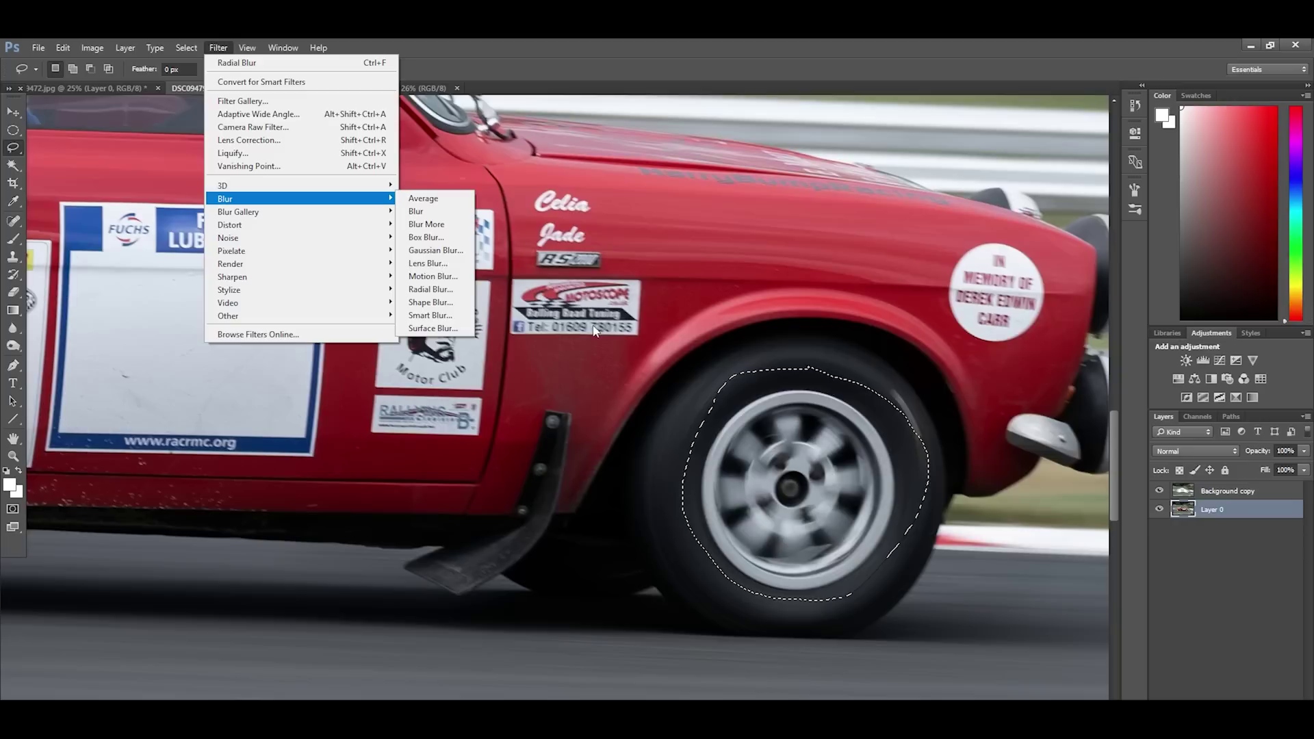
left_click(435, 288)
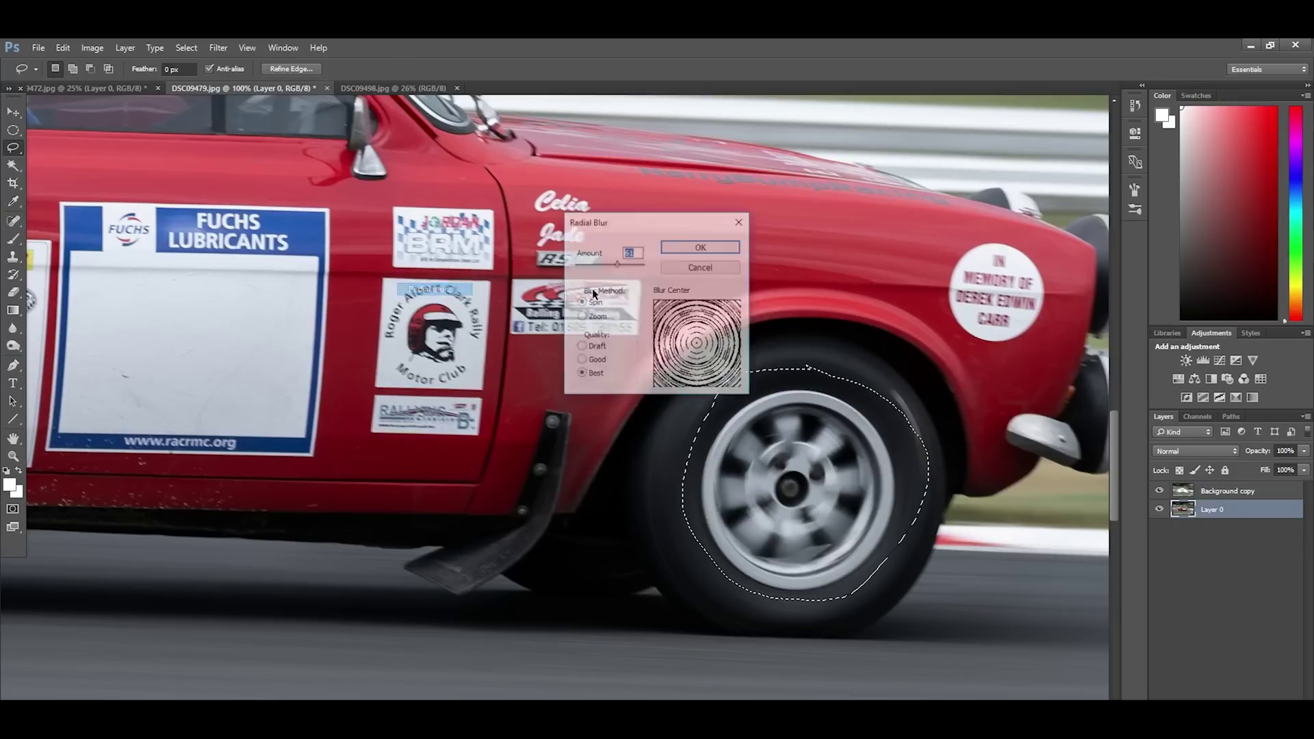
left_click(677, 246)
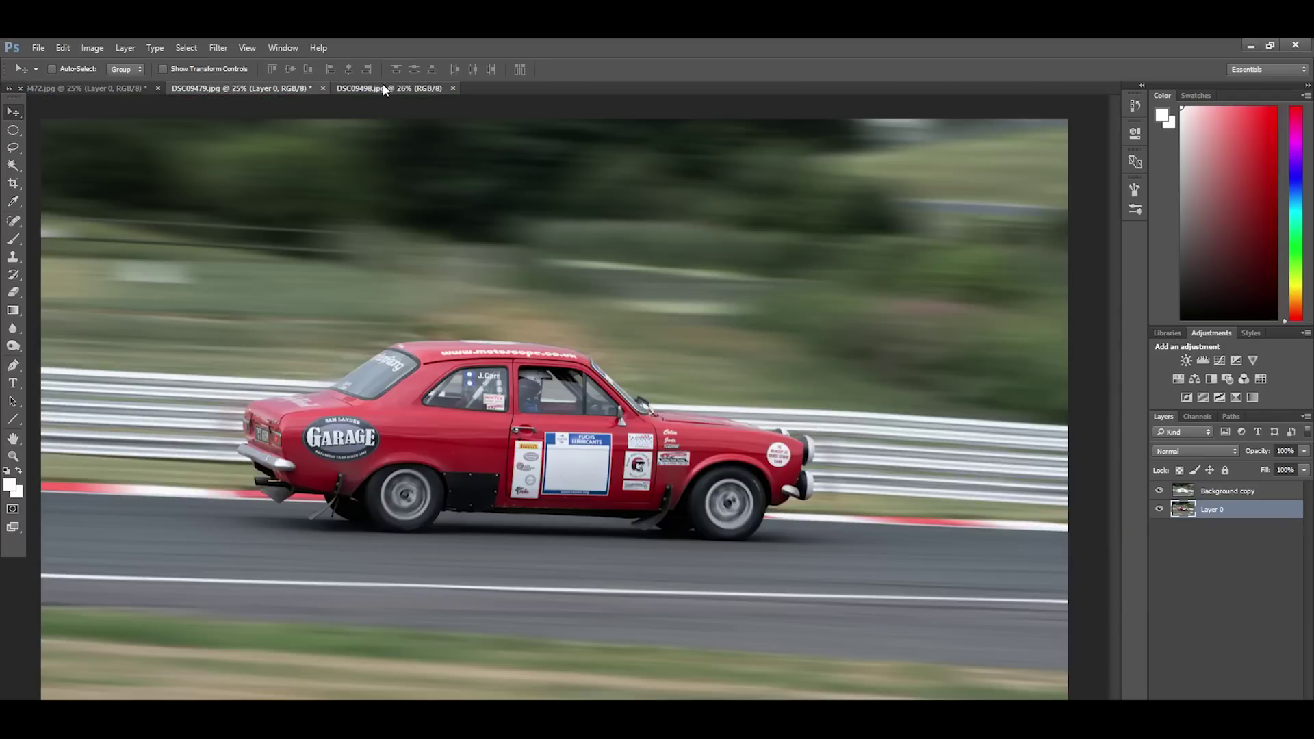
Compare the edited DSC09479.jpg with the panning shot in DSC09498.jpg.
left_click(280, 87)
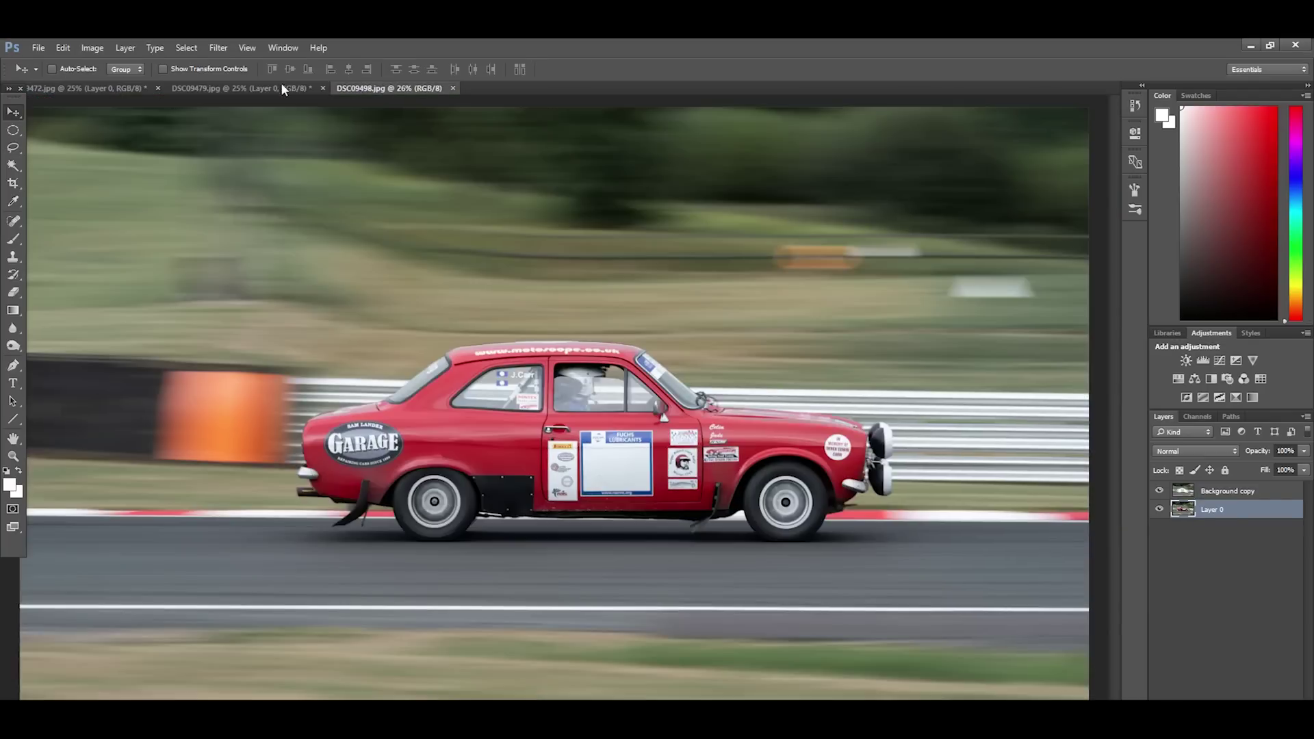